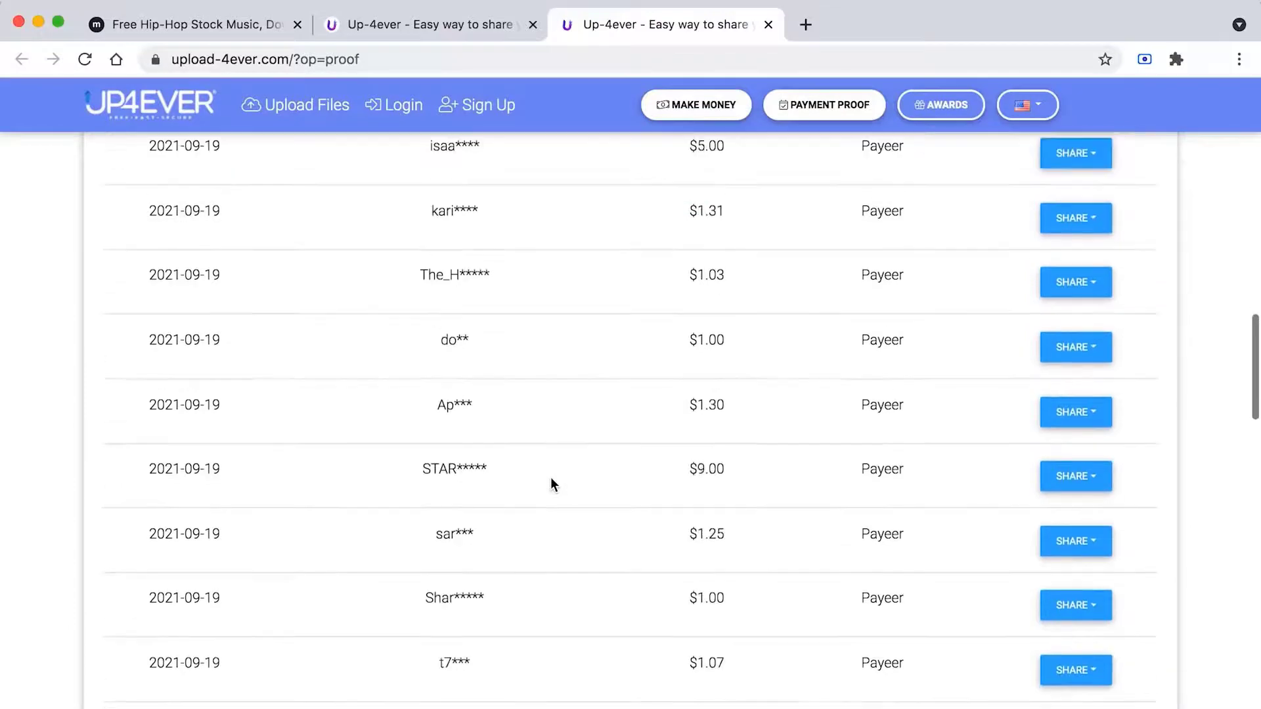
- Review the list of payouts and the payment totals on the Up-4ever Payment Proof page
scroll(550, 476, "up", 5)
scroll(550, 477, "down", 3)
scroll(551, 479, "up", 10)
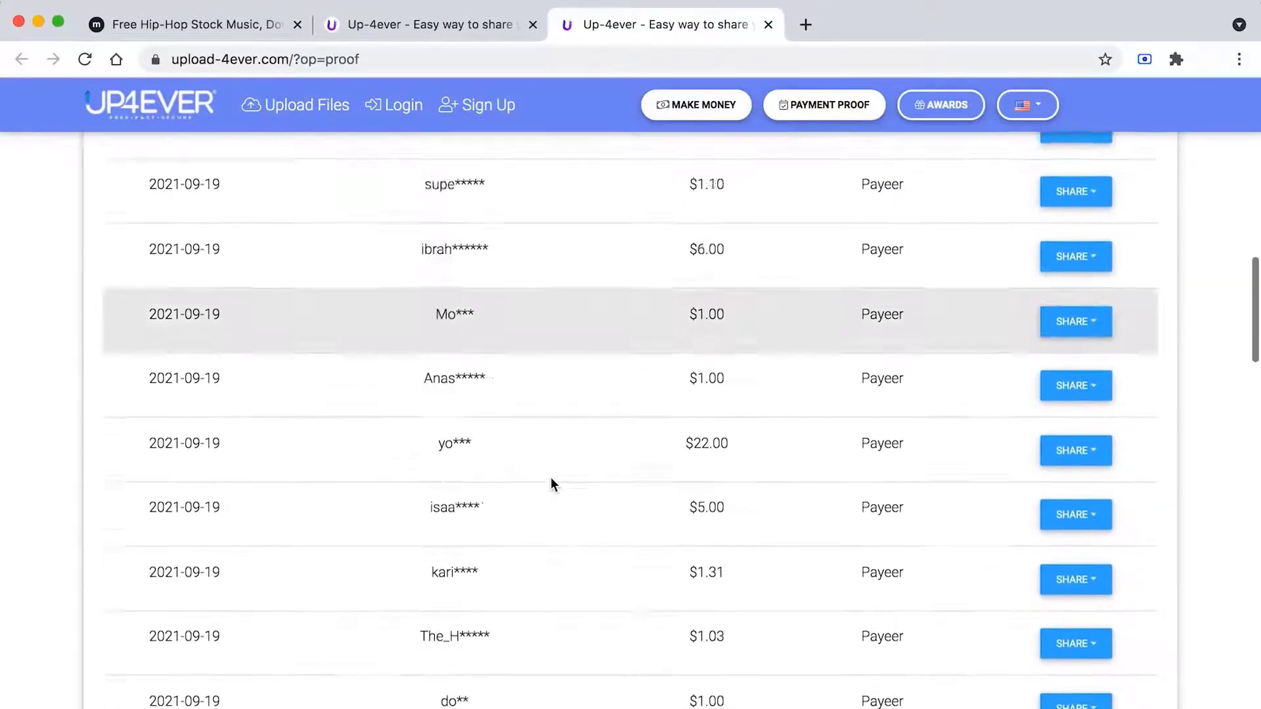
scroll(550, 479, "down", 6)
scroll(550, 477, "down", 4)
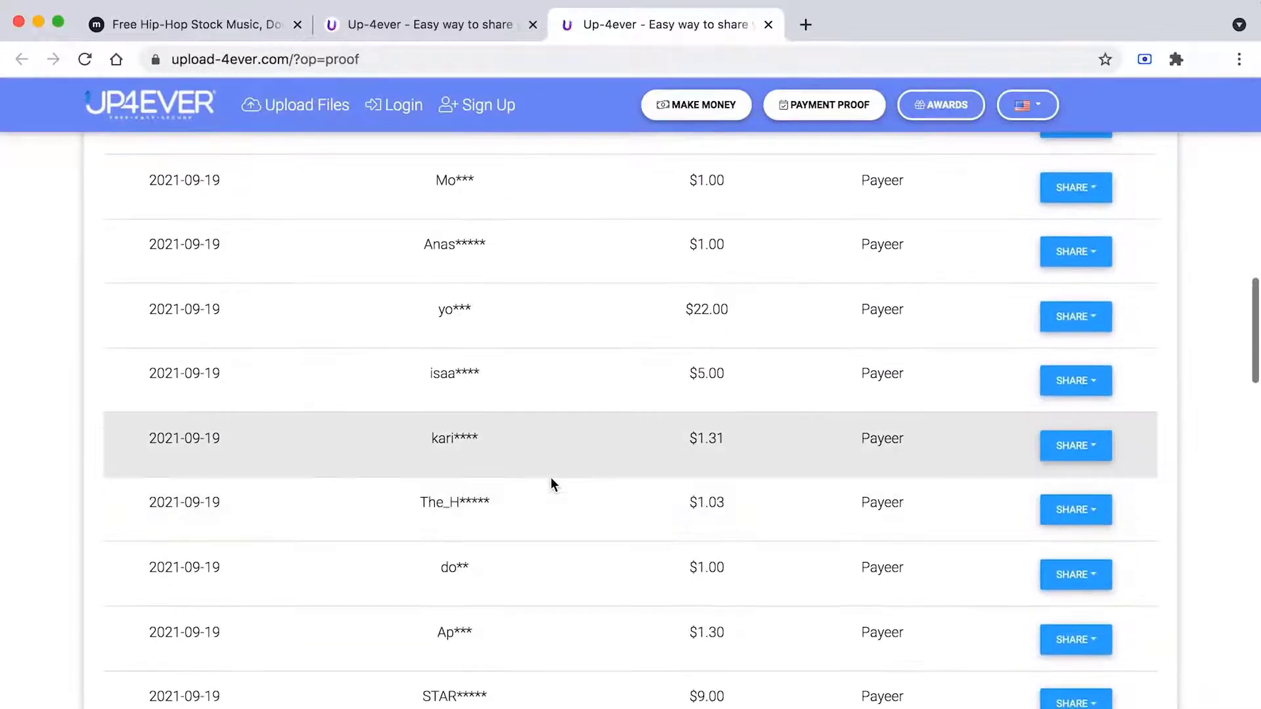
scroll(551, 477, "up", 1)
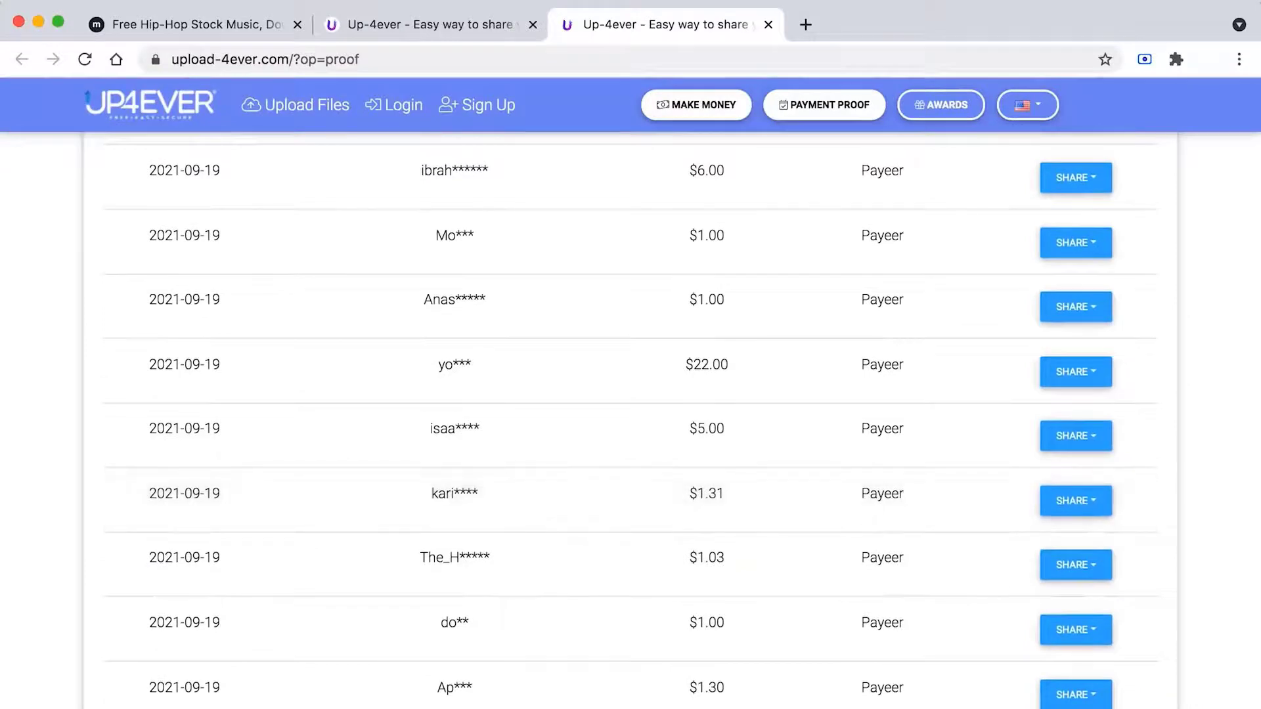
scroll(613, 403, "up", 9)
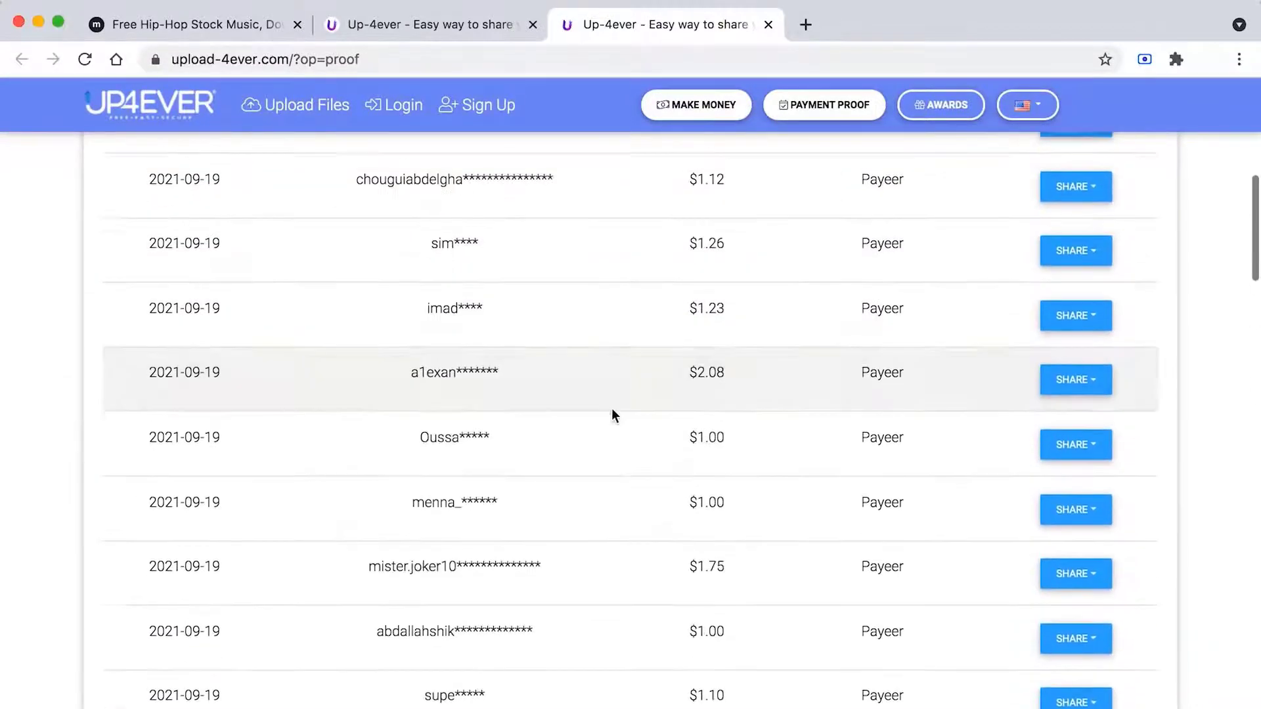
scroll(609, 409, "up", 9)
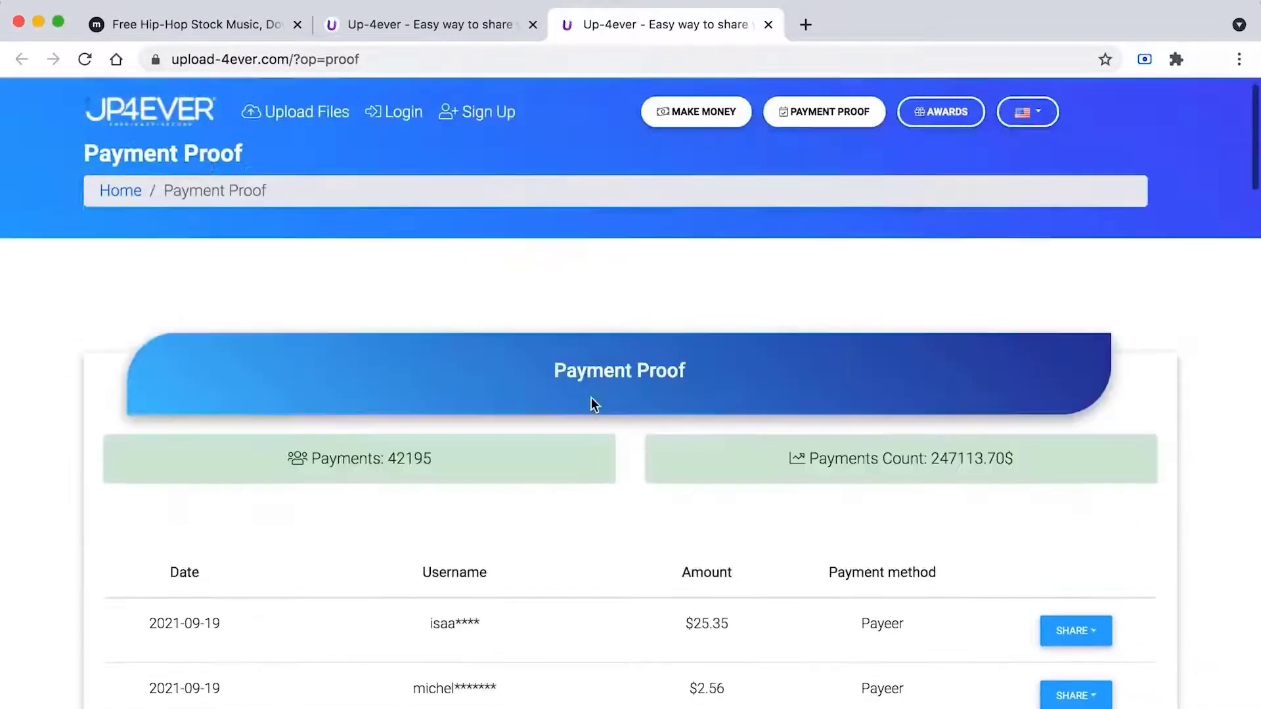
scroll(562, 328, "down", 2)
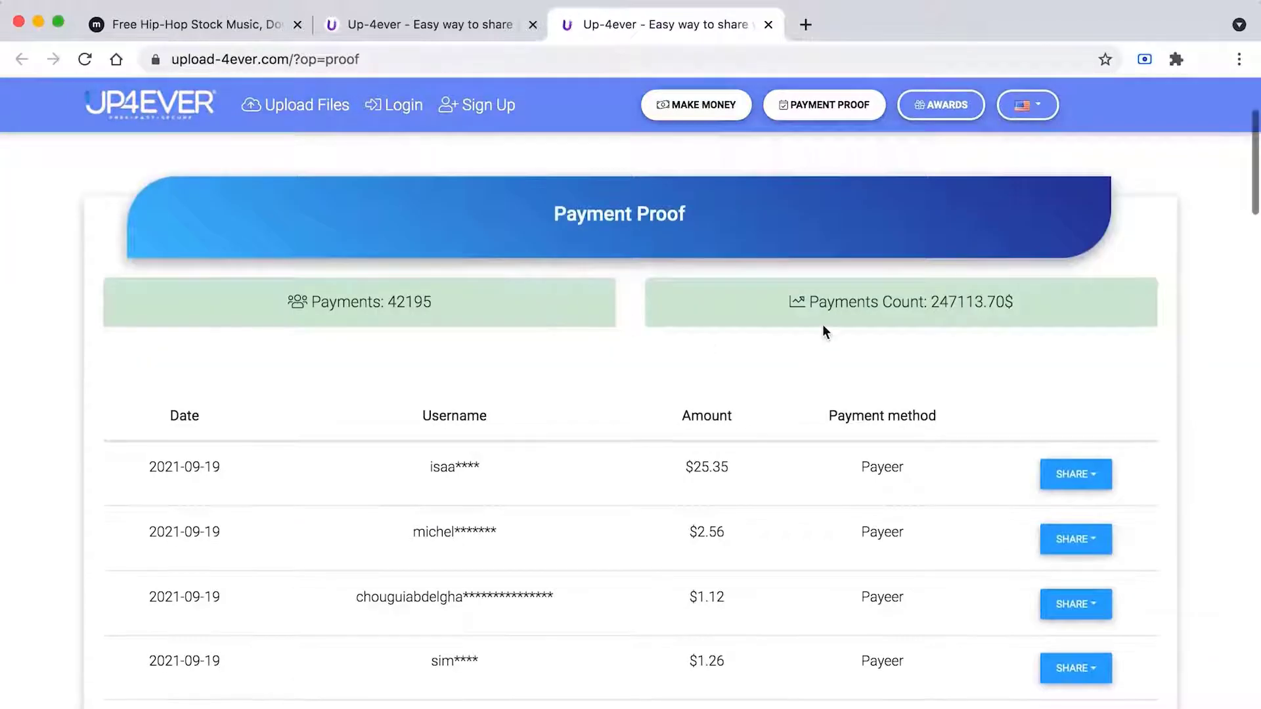
left_click(822, 324)
- Examine the title of the Up-4ever app on its Google Play listing
left_click_drag(499, 273, 770, 299)
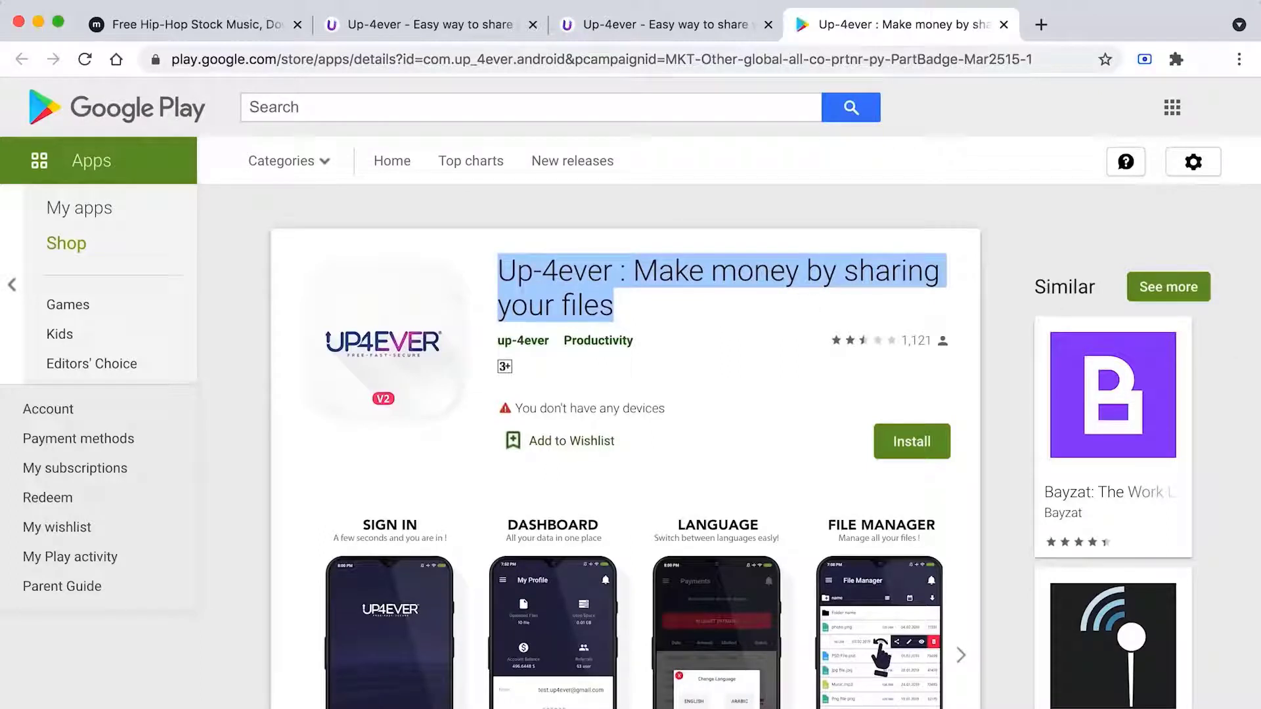
left_click(617, 297)
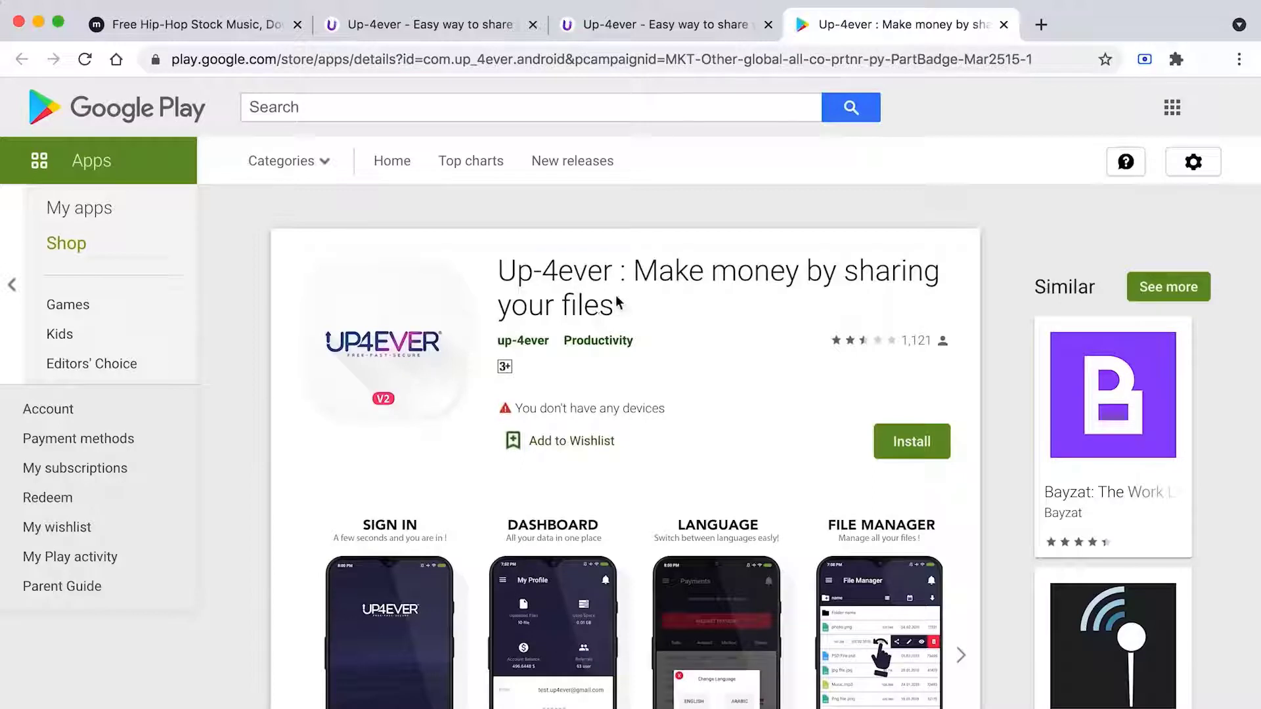
triple_click(618, 302)
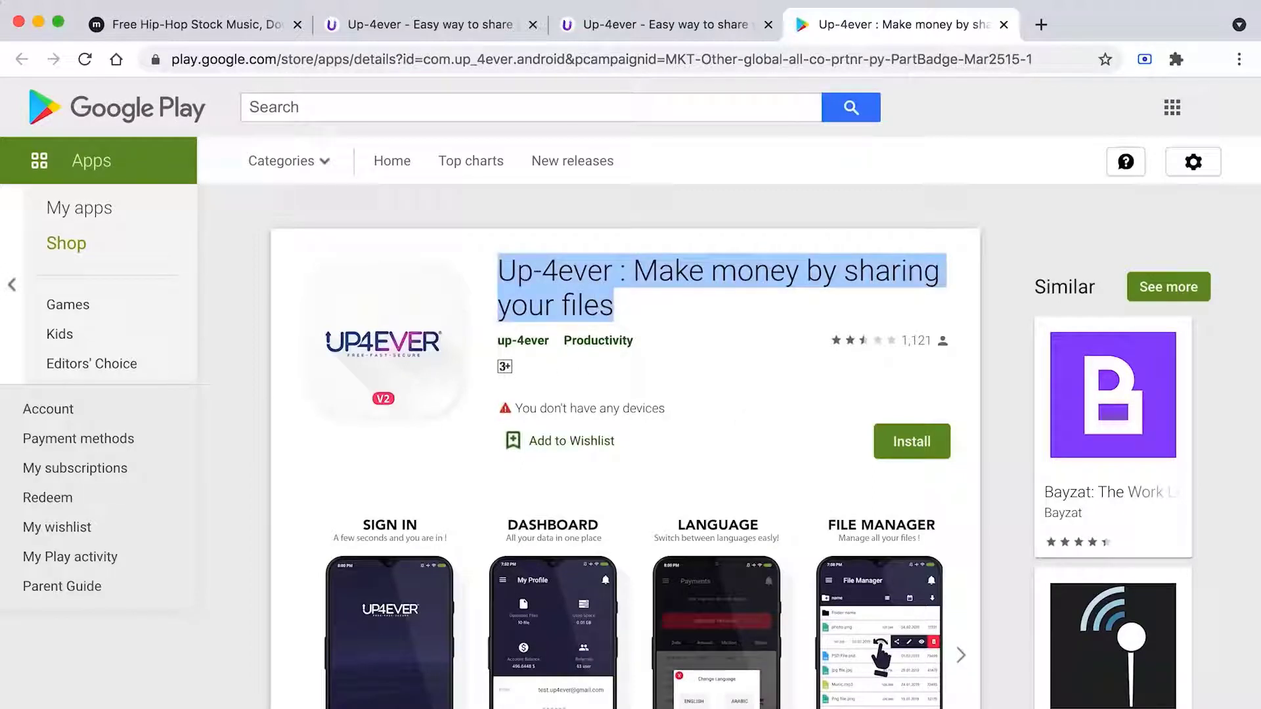
left_click(759, 289)
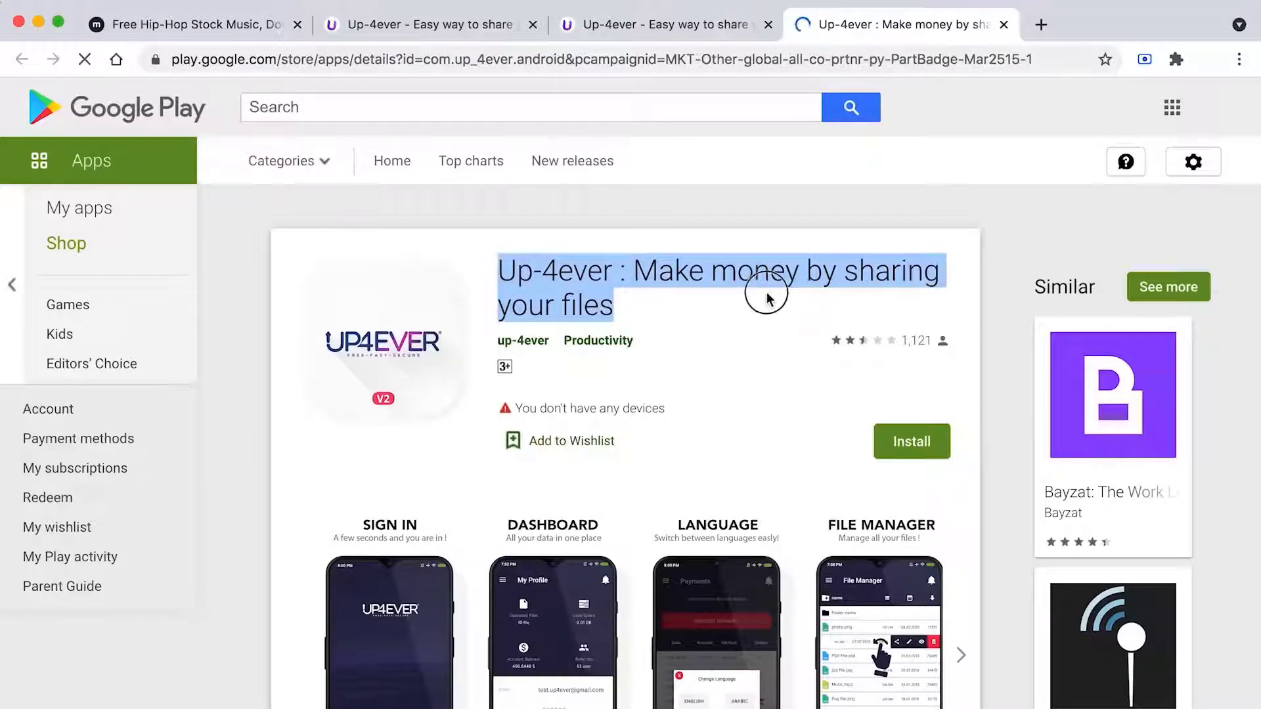
left_click_drag(753, 286, 512, 277)
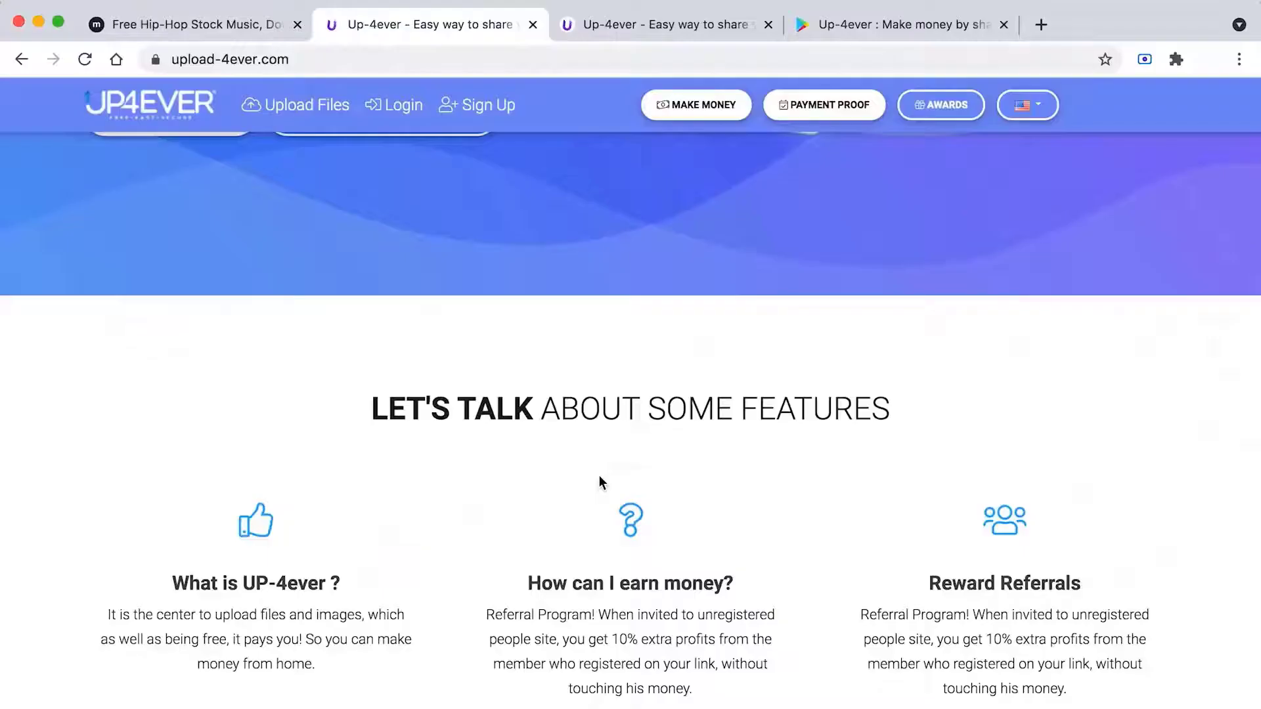
- Review the features section of the Up-4ever home page and open the user registration form
scroll(598, 476, "down", 5)
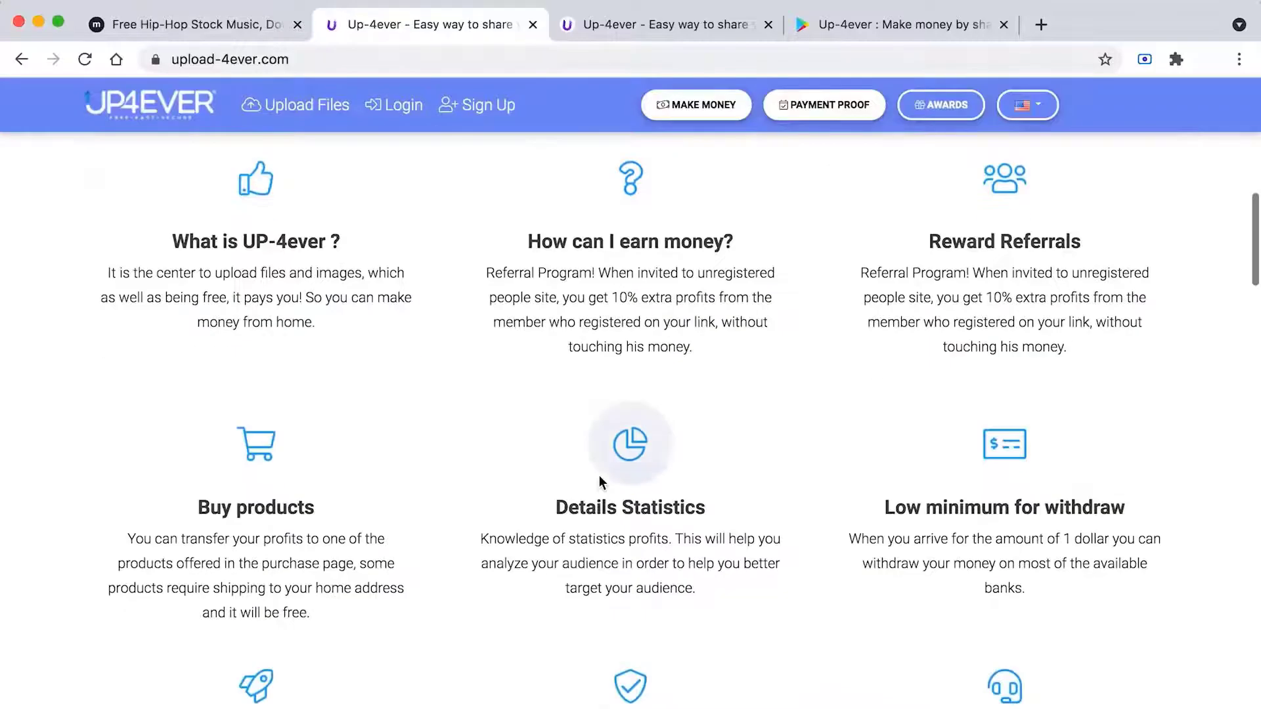
scroll(604, 493, "up", 9)
scroll(608, 511, "up", 3)
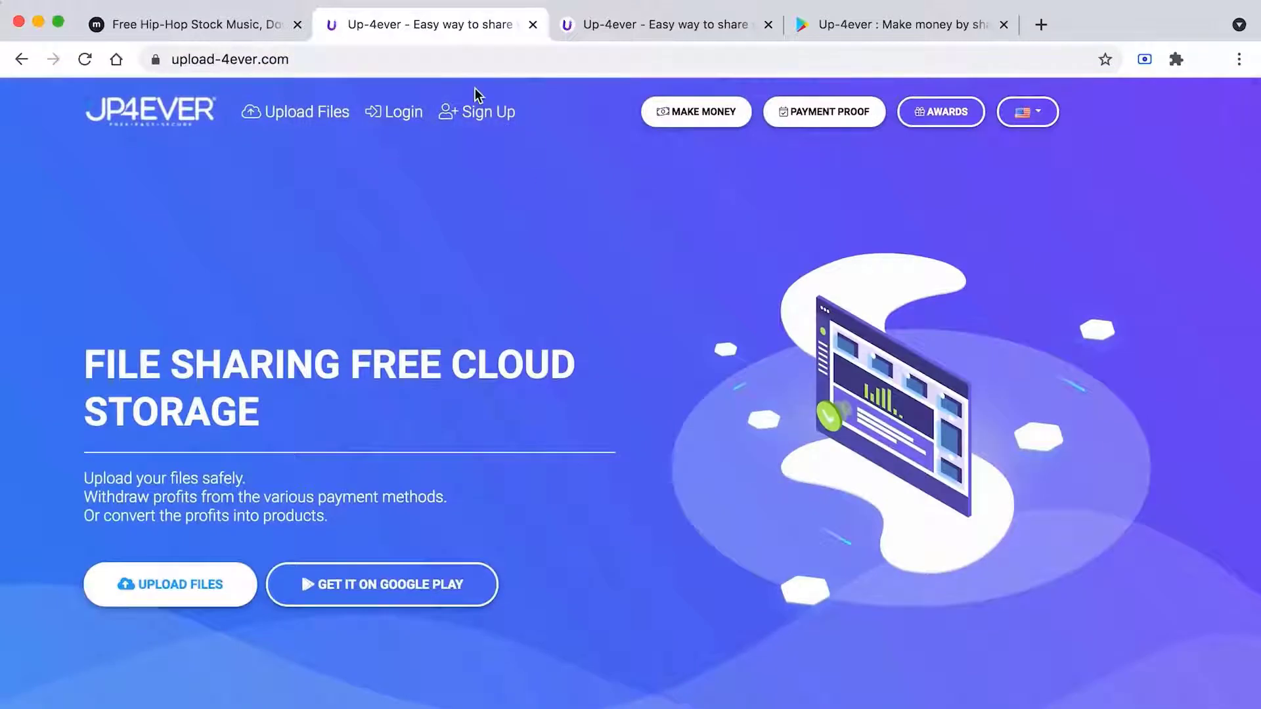
left_click(481, 118)
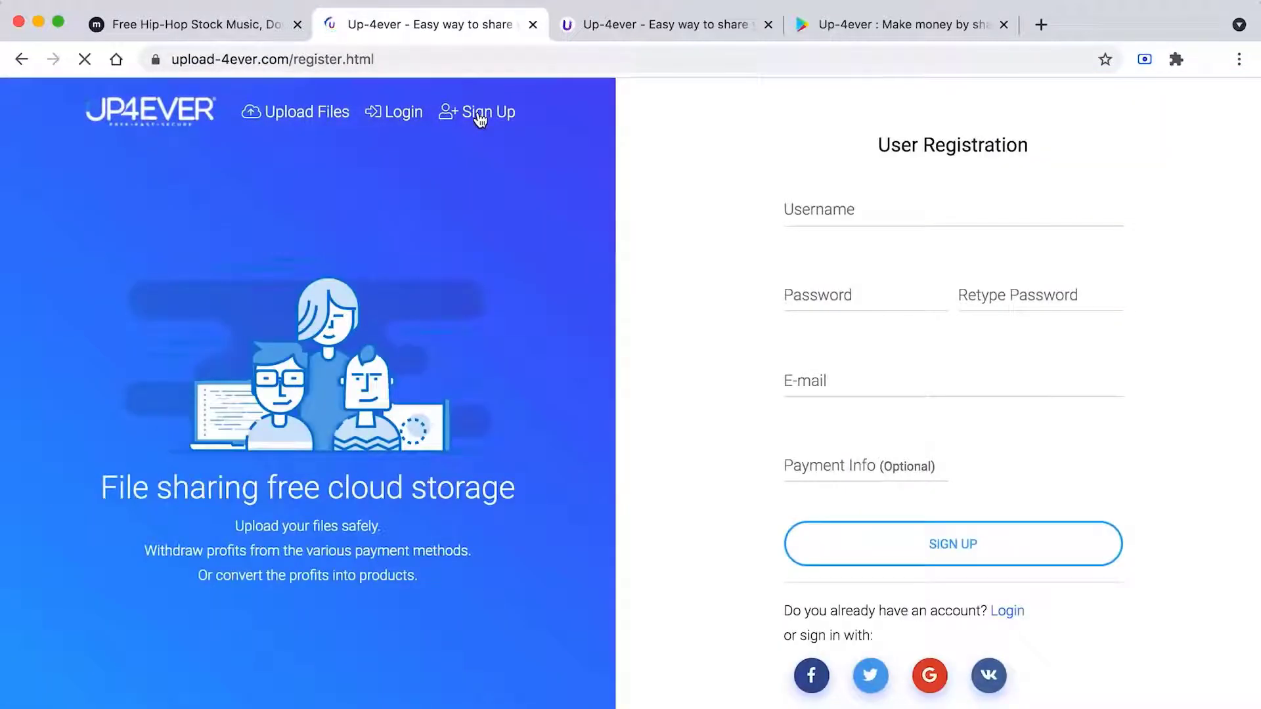
left_click(868, 166)
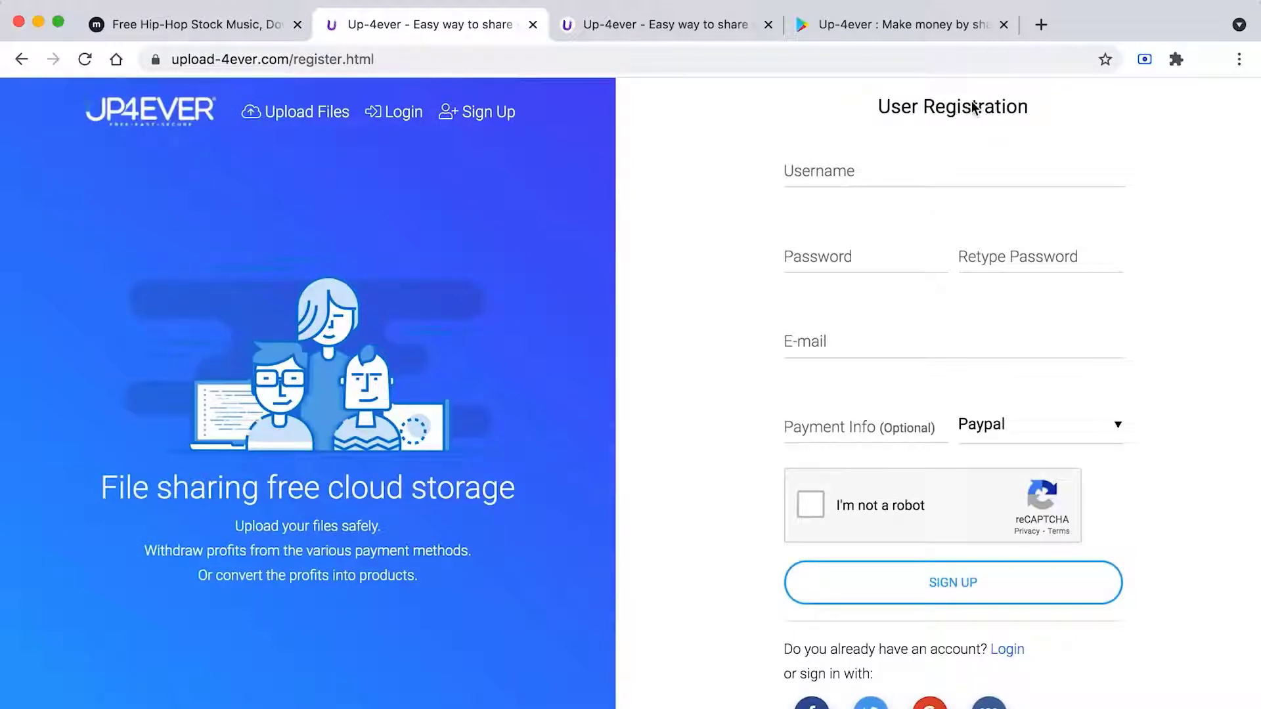
- Look through the payment methods offered for the optional payment info in the registration form
left_click(1043, 438)
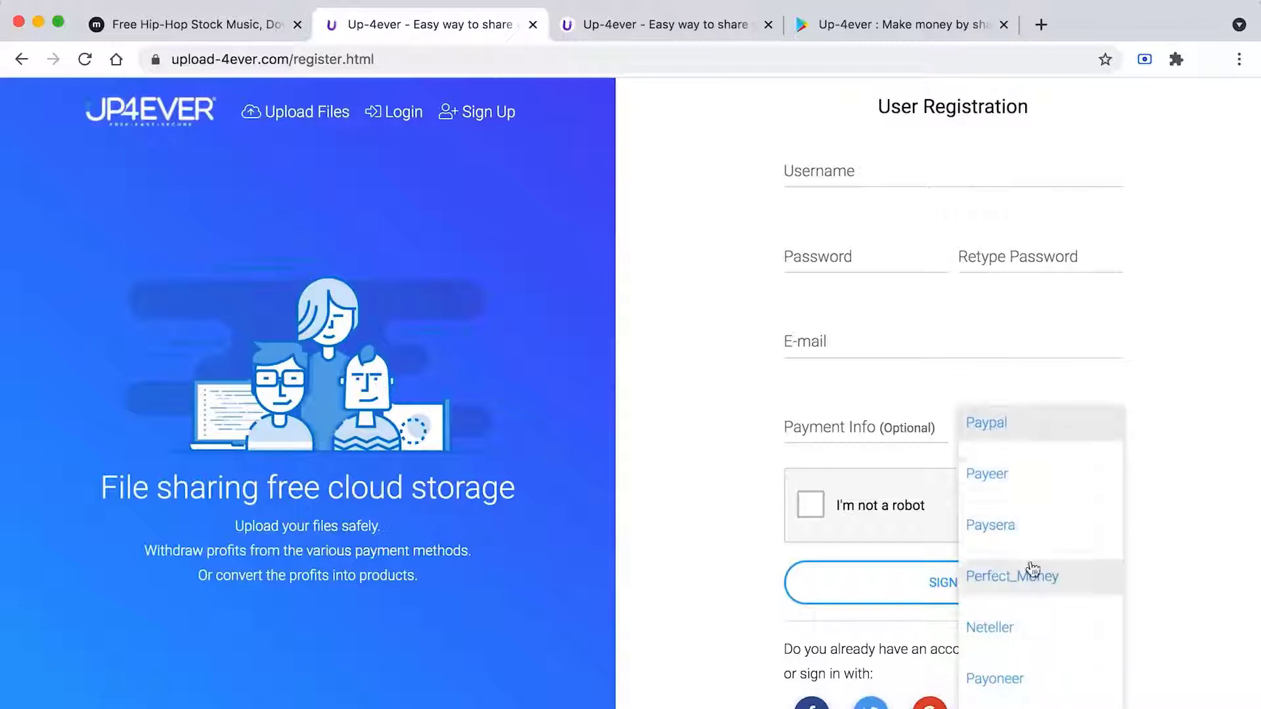
scroll(1031, 565, "down", 5)
scroll(1031, 564, "up", 5)
scroll(1032, 565, "down", 5)
scroll(1032, 568, "up", 3)
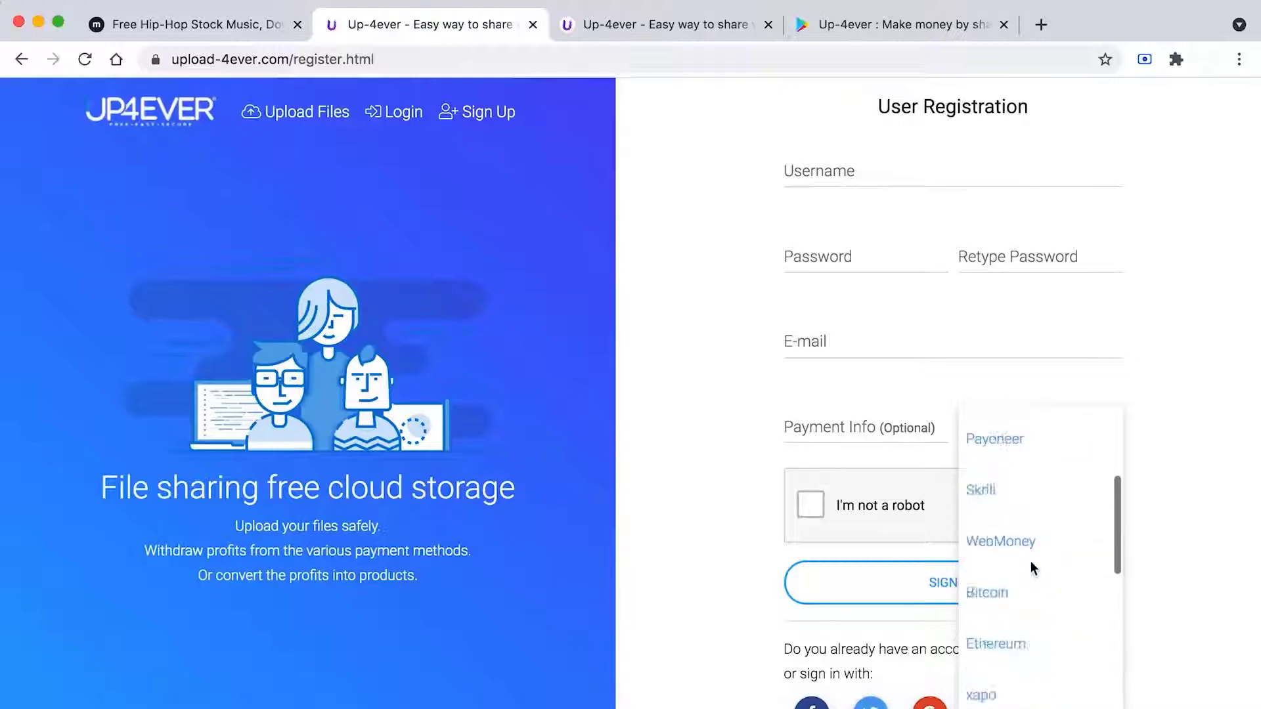
scroll(1030, 567, "up", 3)
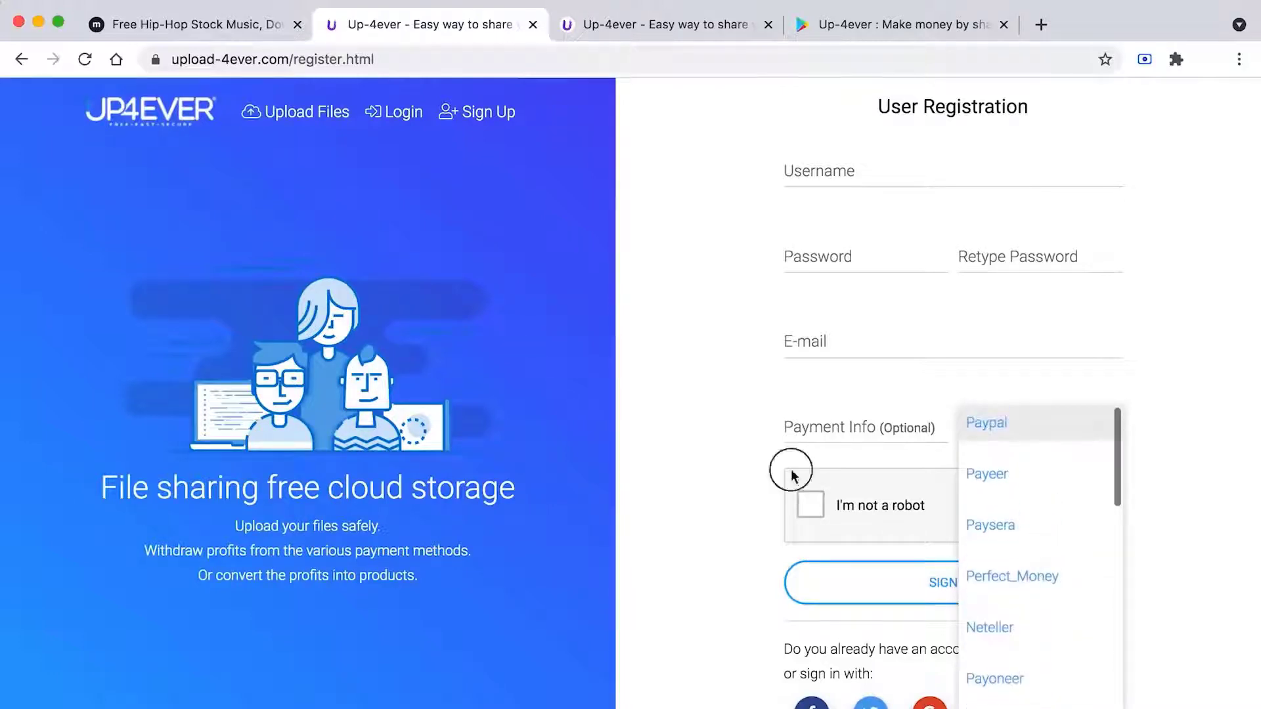
- Leave Paypal as the payment method and complete the "I'm not a robot" check
left_click(811, 504)
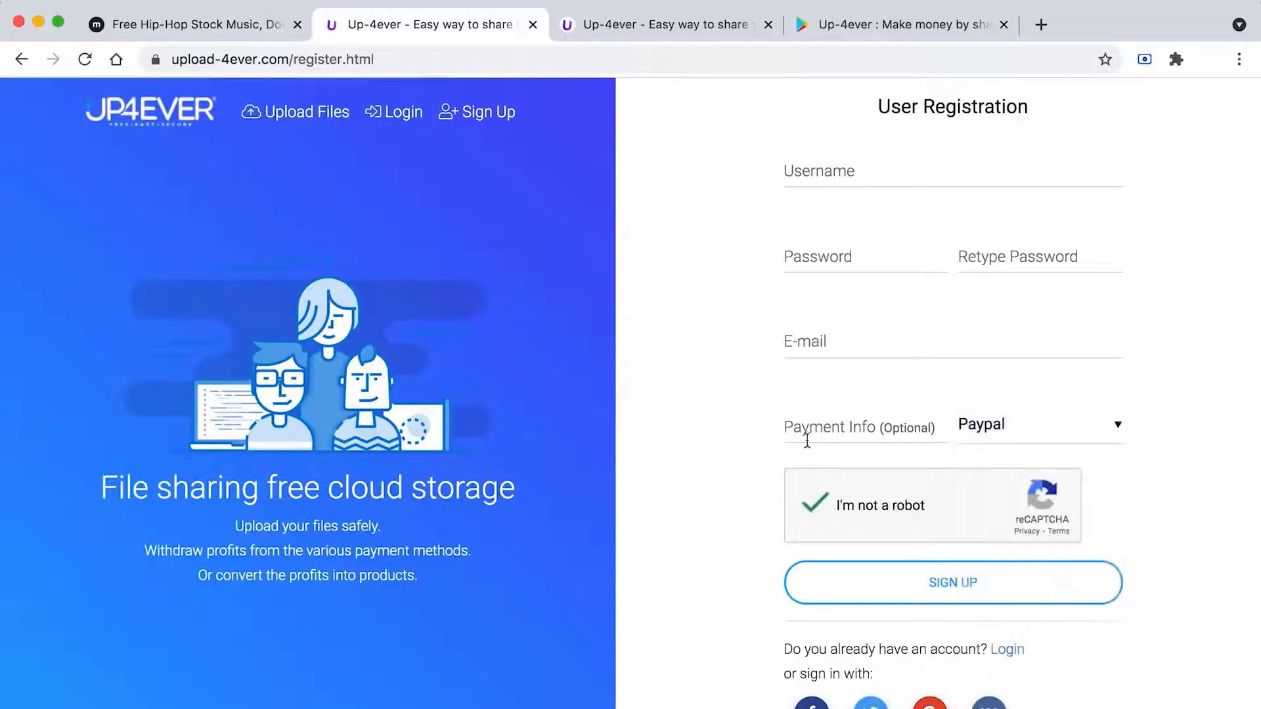
left_click_drag(940, 571, 1103, 571)
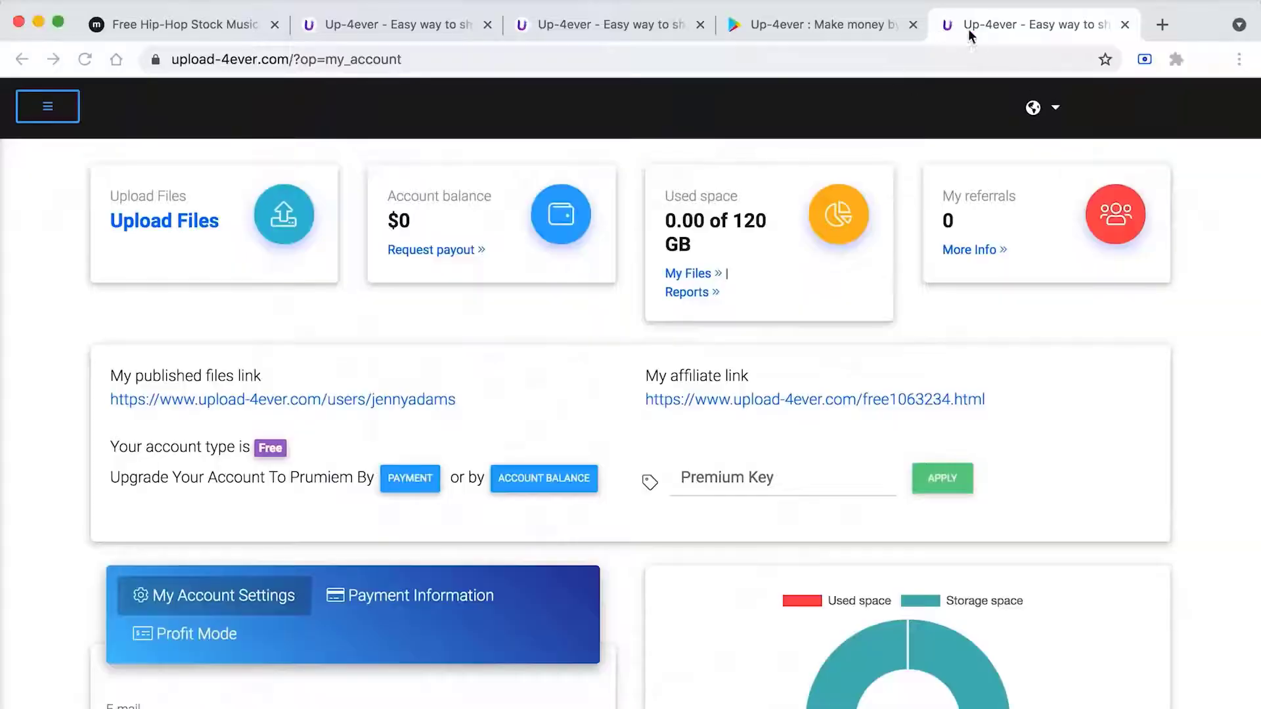
- Go to the Up-4ever account dashboard and choose Upload Files
left_click(971, 33)
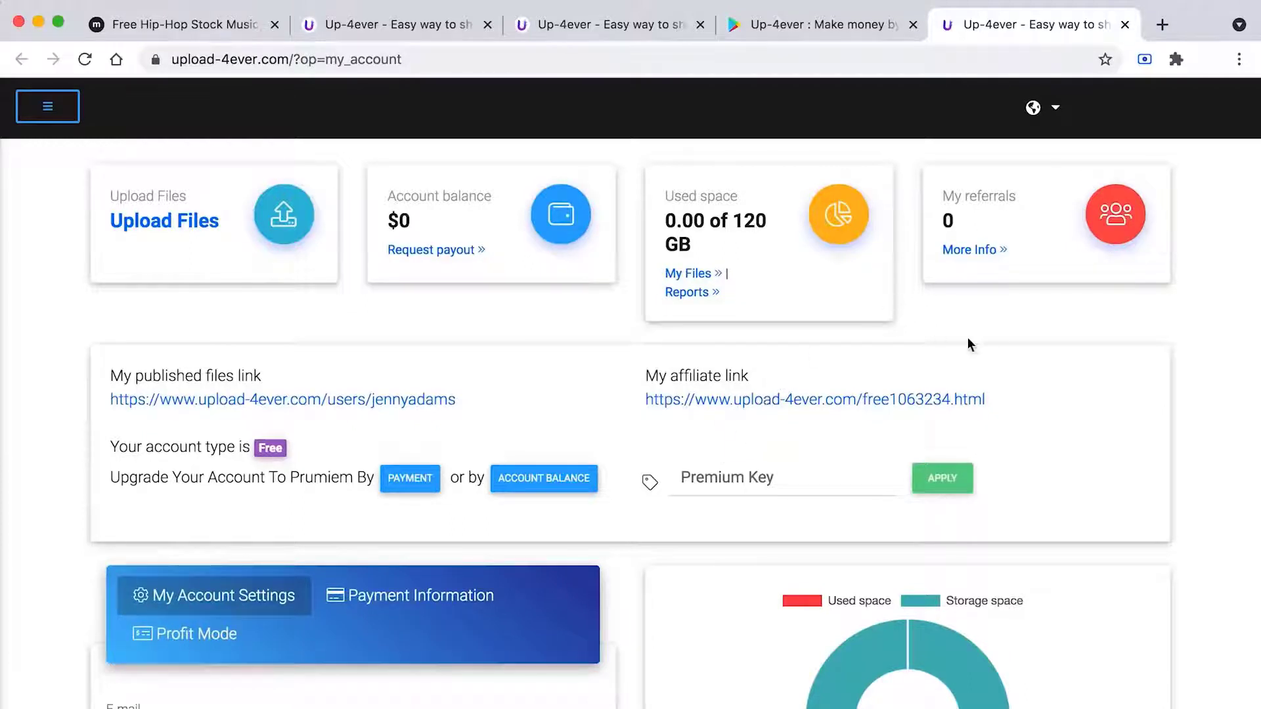
left_click(282, 220)
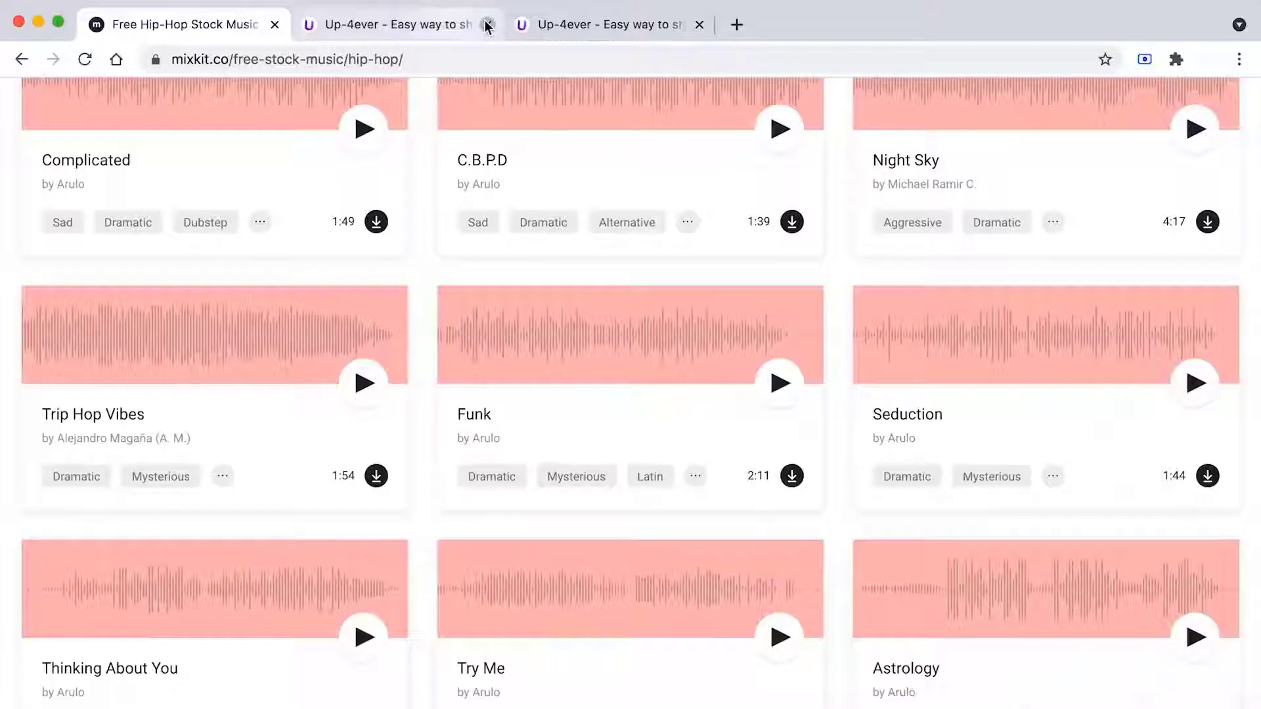
- Close the extra Up-4ever tab and go to the free tracks on Mixkit's hip-hop stock music page
left_click(486, 26)
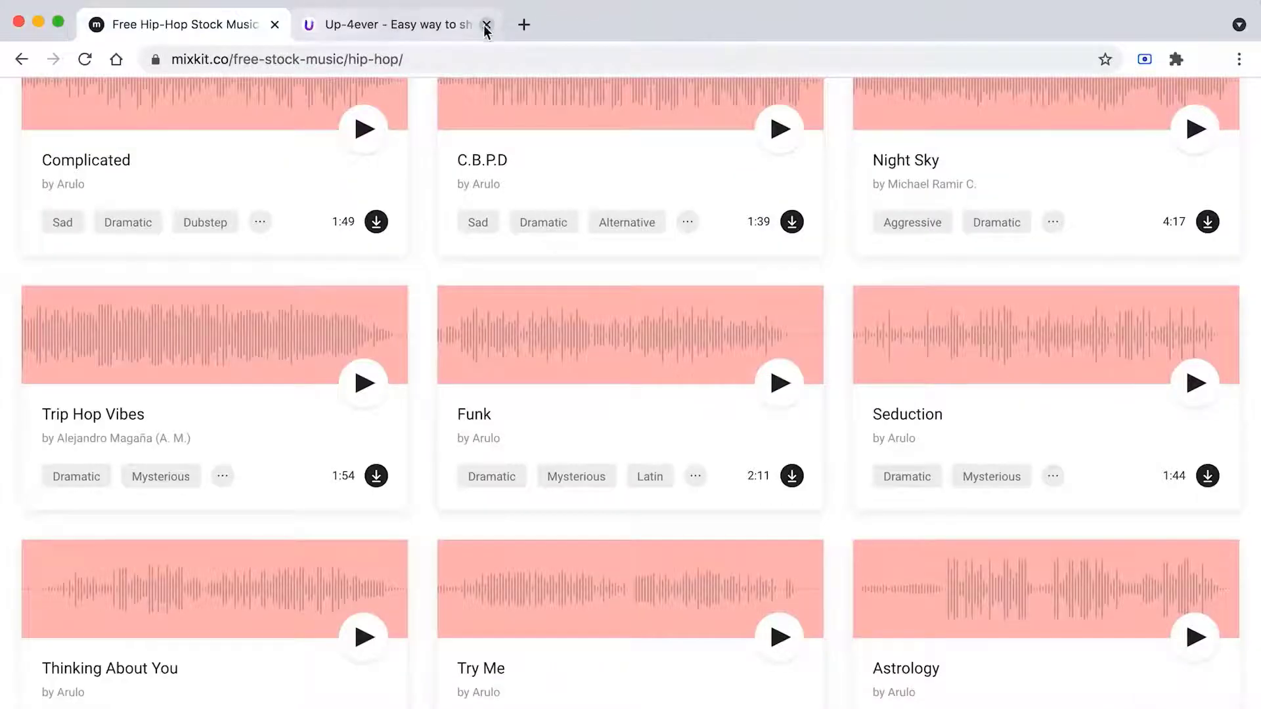
scroll(575, 319, "up", 10)
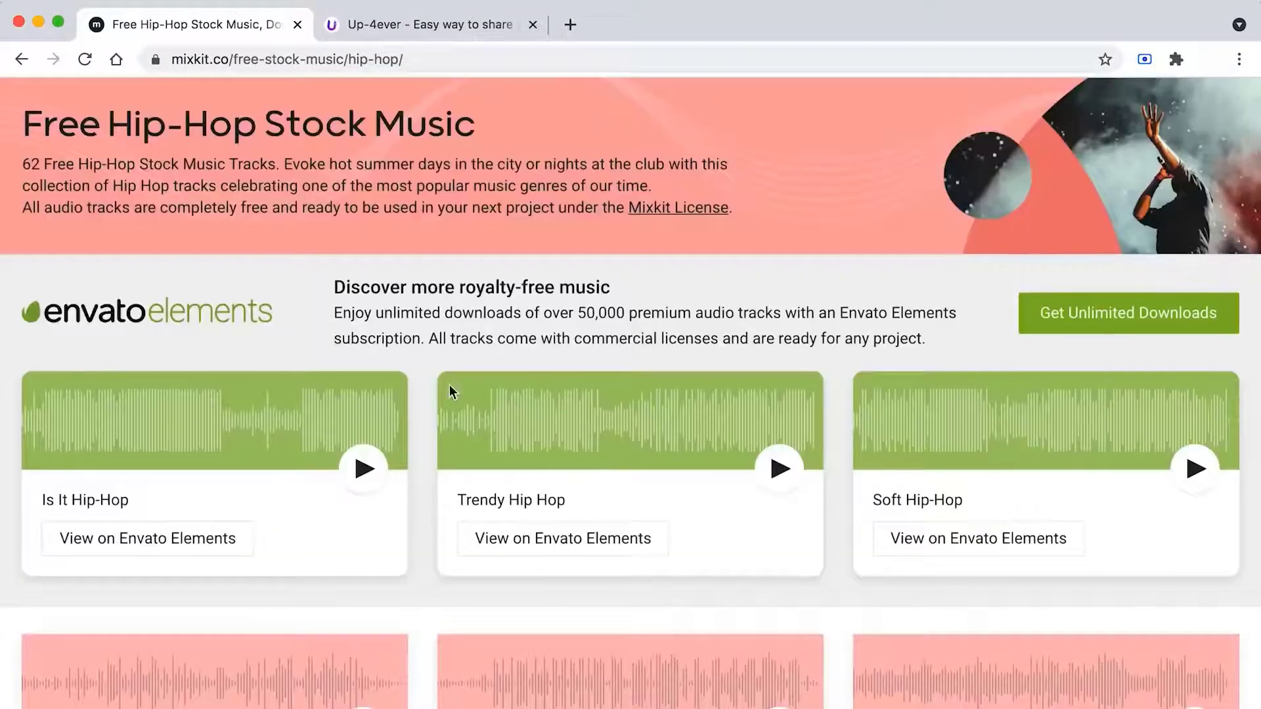
scroll(484, 407, "down", 3)
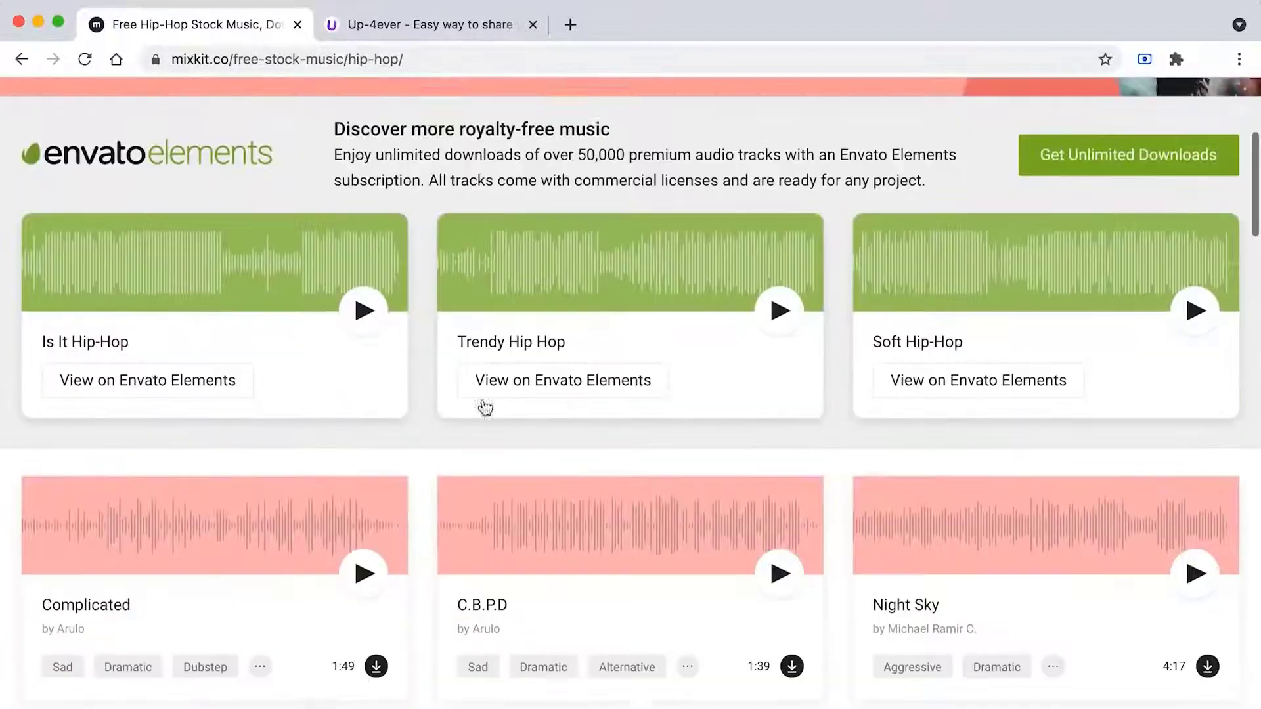
scroll(483, 400, "down", 2)
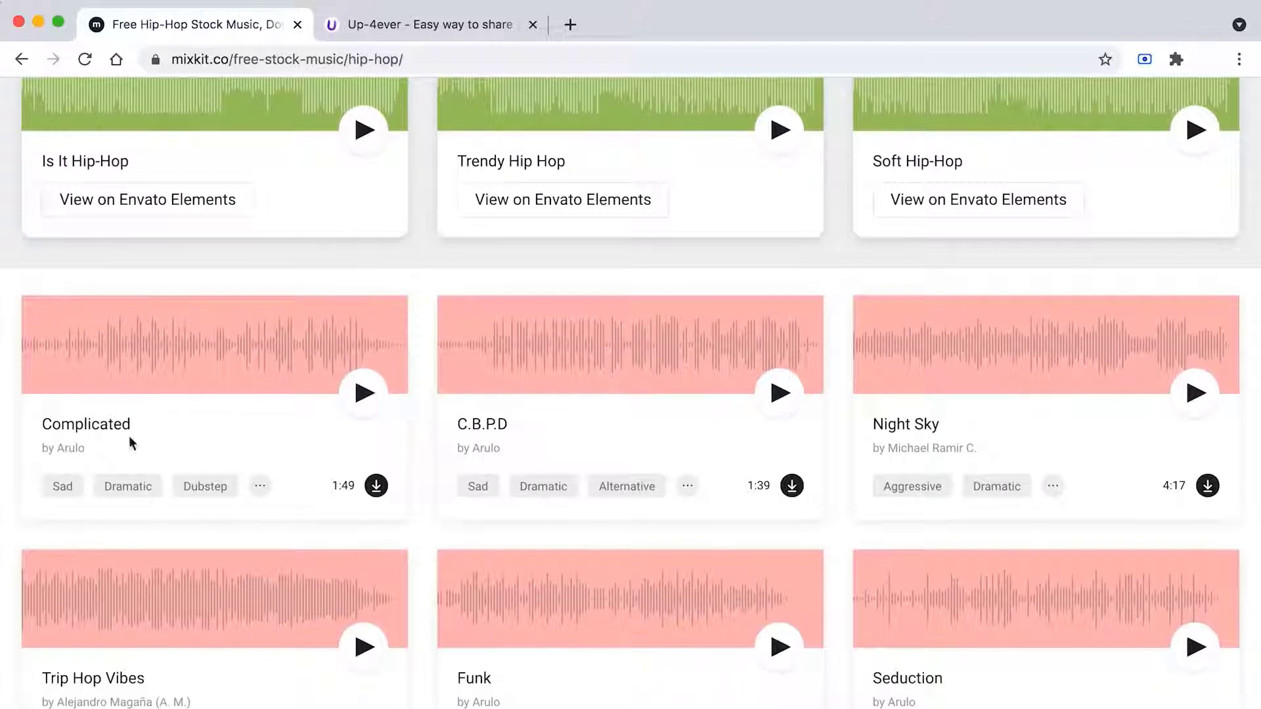
- Preview the tracks Complicated, C.B.P.D, Trendy Hip Hop and Funk
left_click(363, 393)
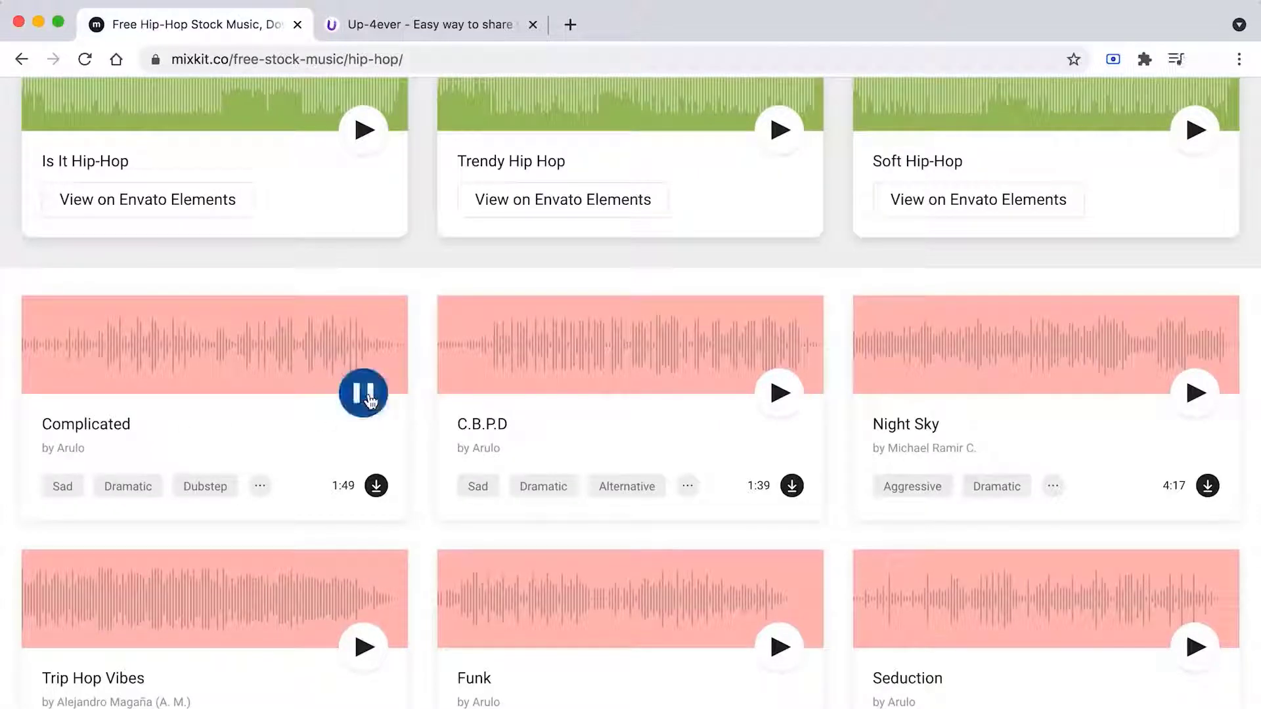
left_click(779, 393)
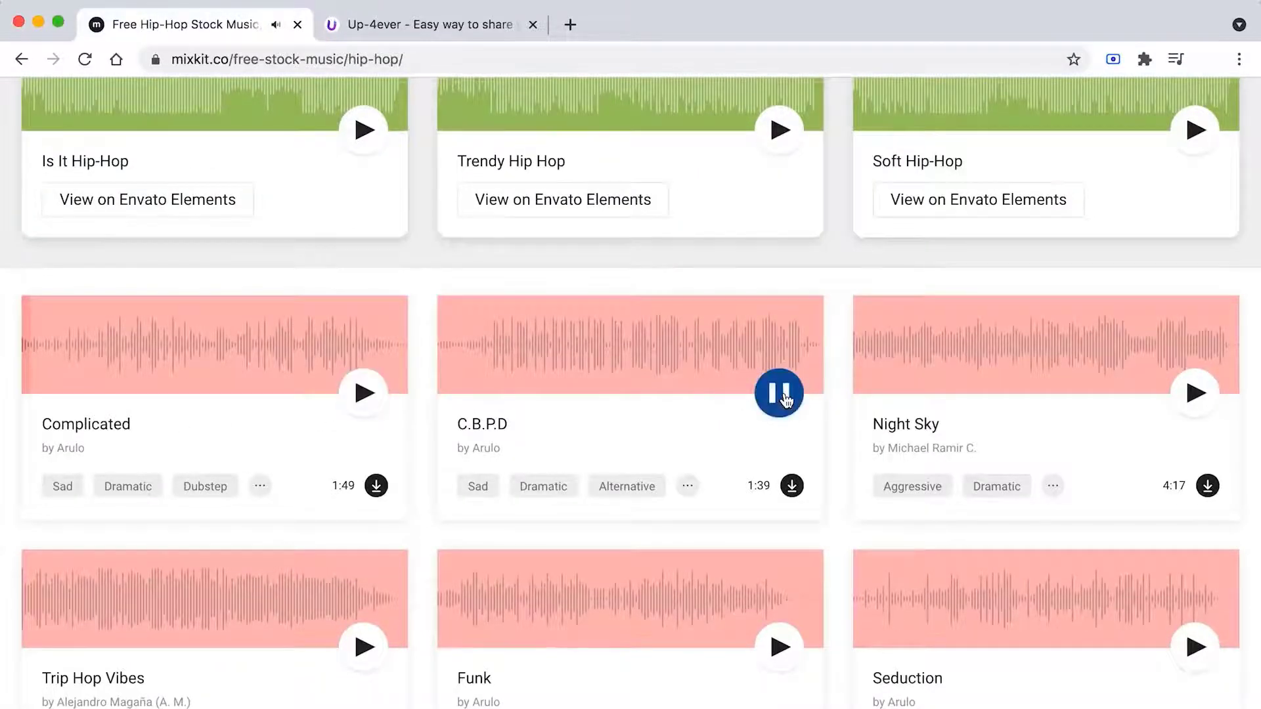
scroll(779, 394, "up", 3)
left_click(779, 319)
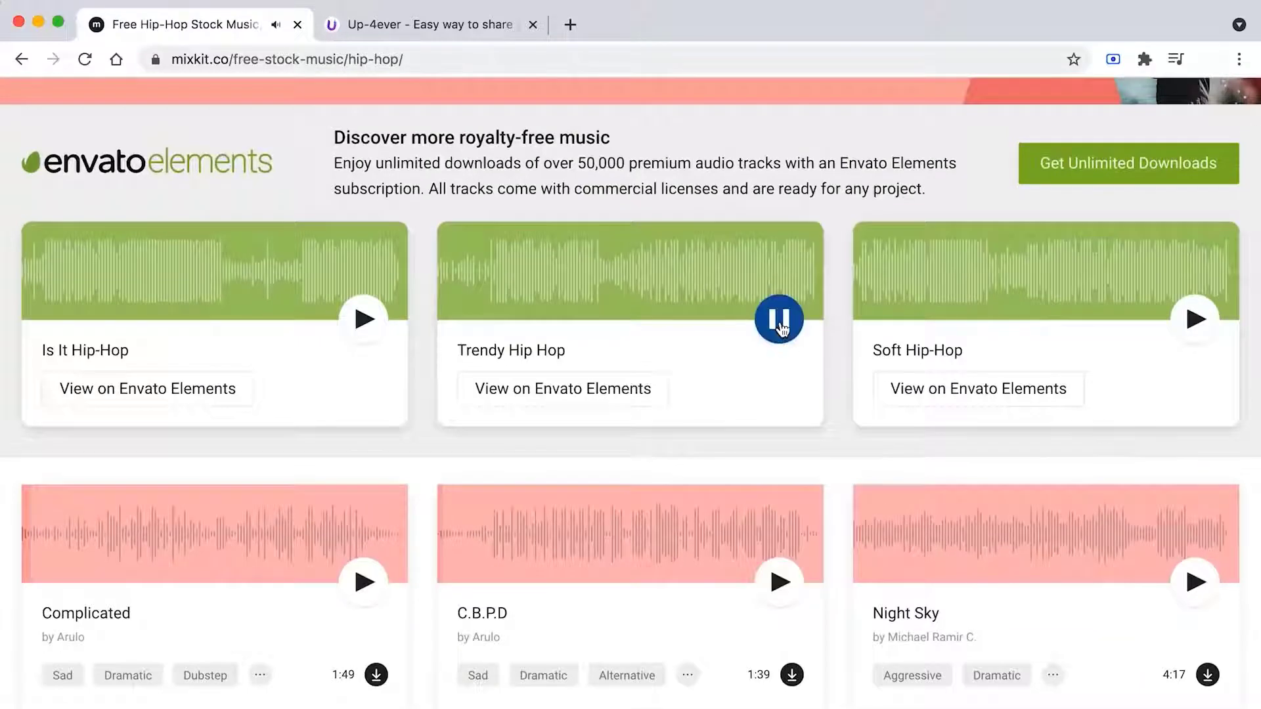
scroll(792, 426, "down", 6)
left_click(788, 418)
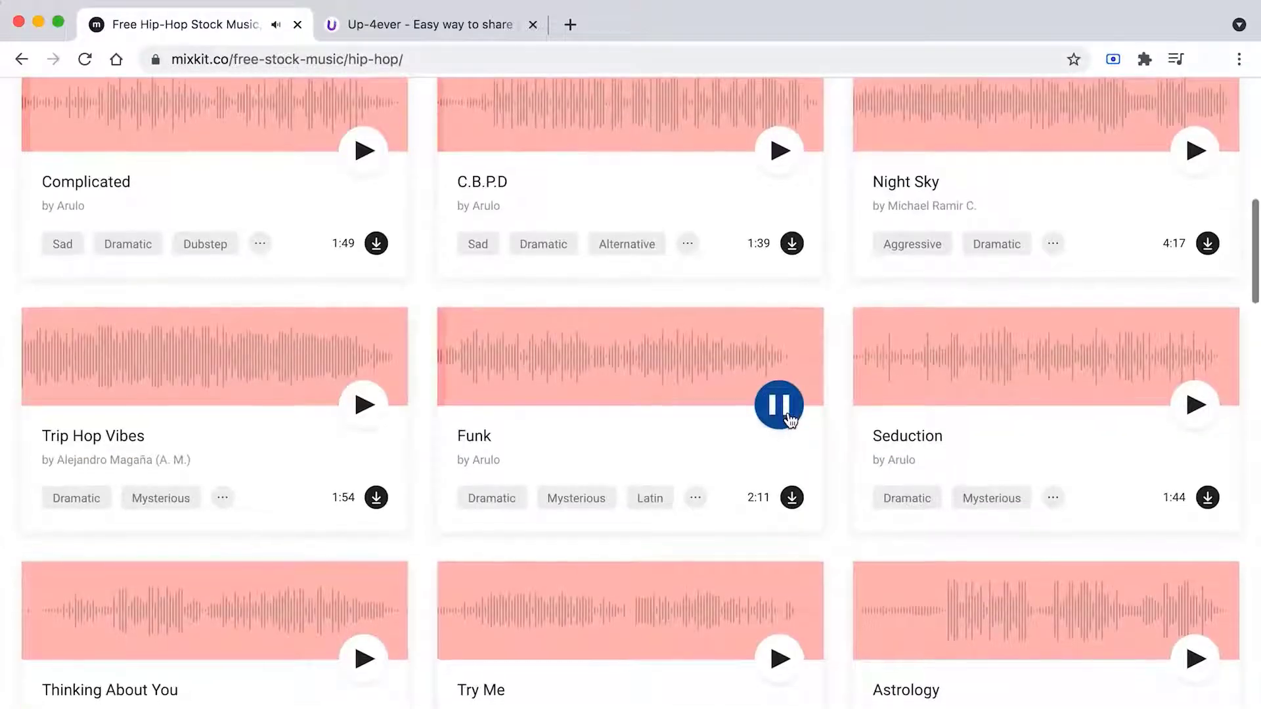
- Preview and download the track Trip Hop Vibes, dismissing the Envato Elements promotion
scroll(790, 418, "down", 1)
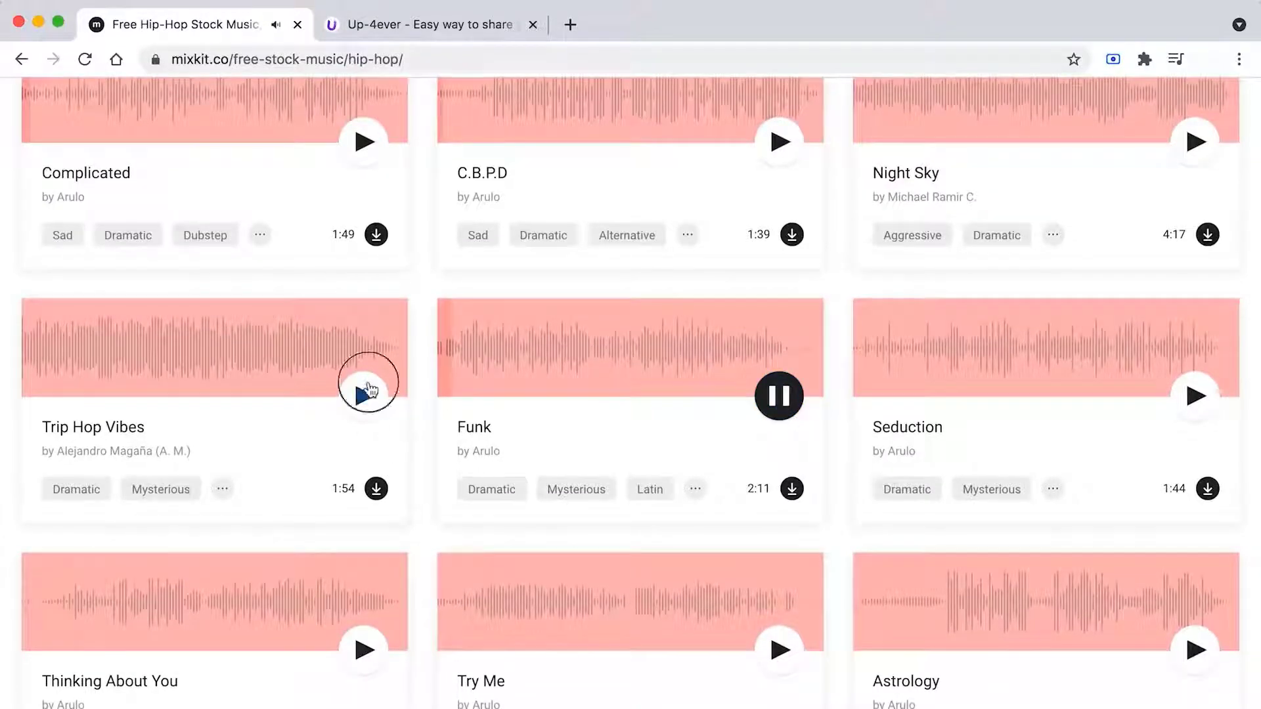
left_click(368, 388)
left_click(365, 394)
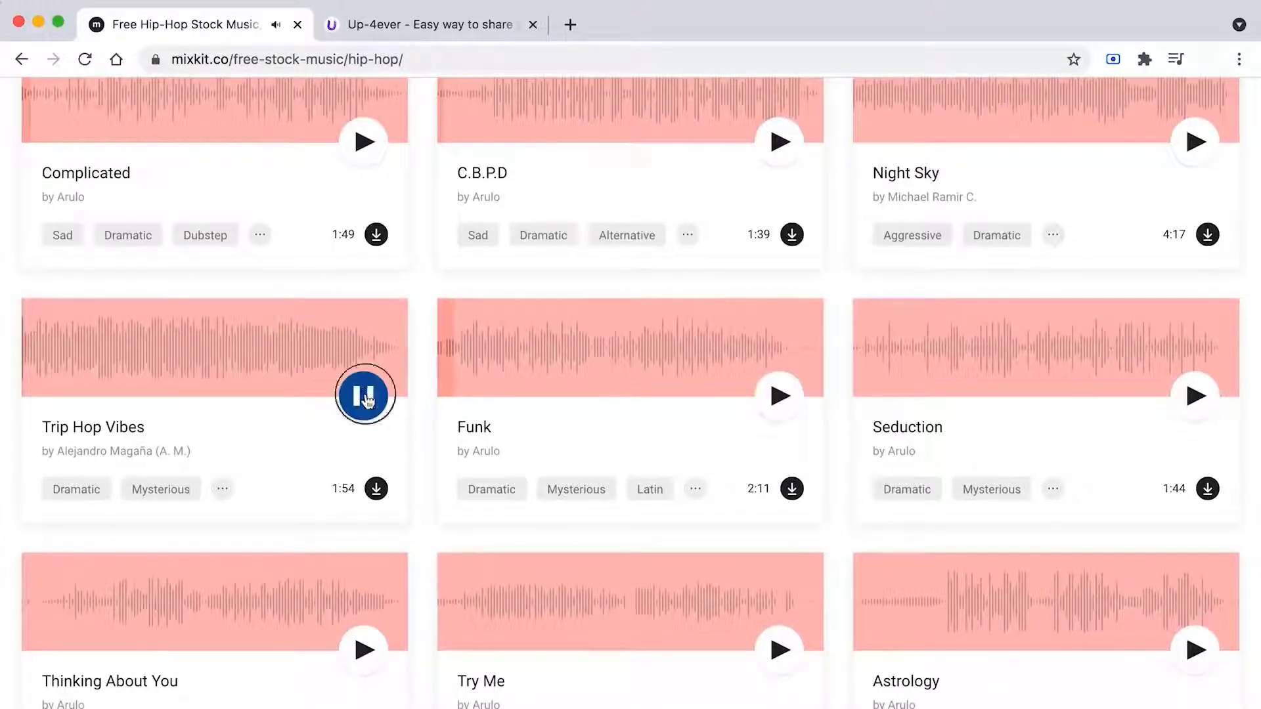
left_click(377, 490)
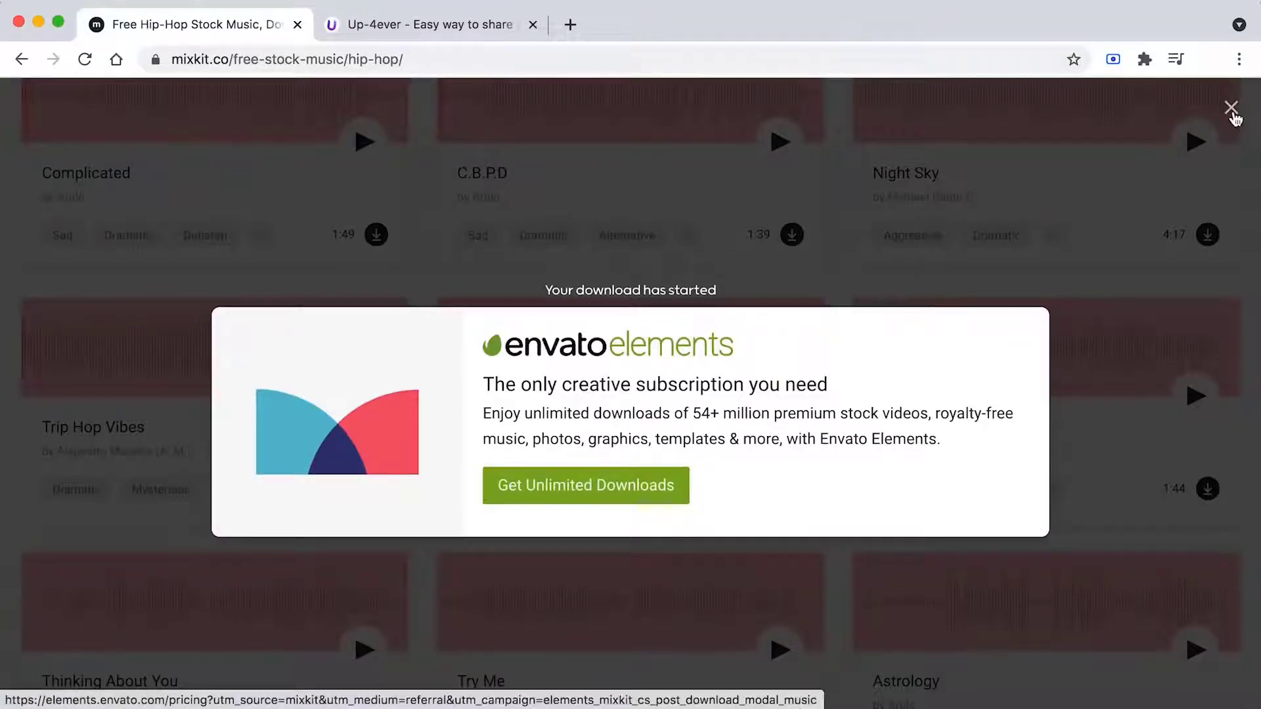
left_click(1231, 108)
left_click(1232, 117)
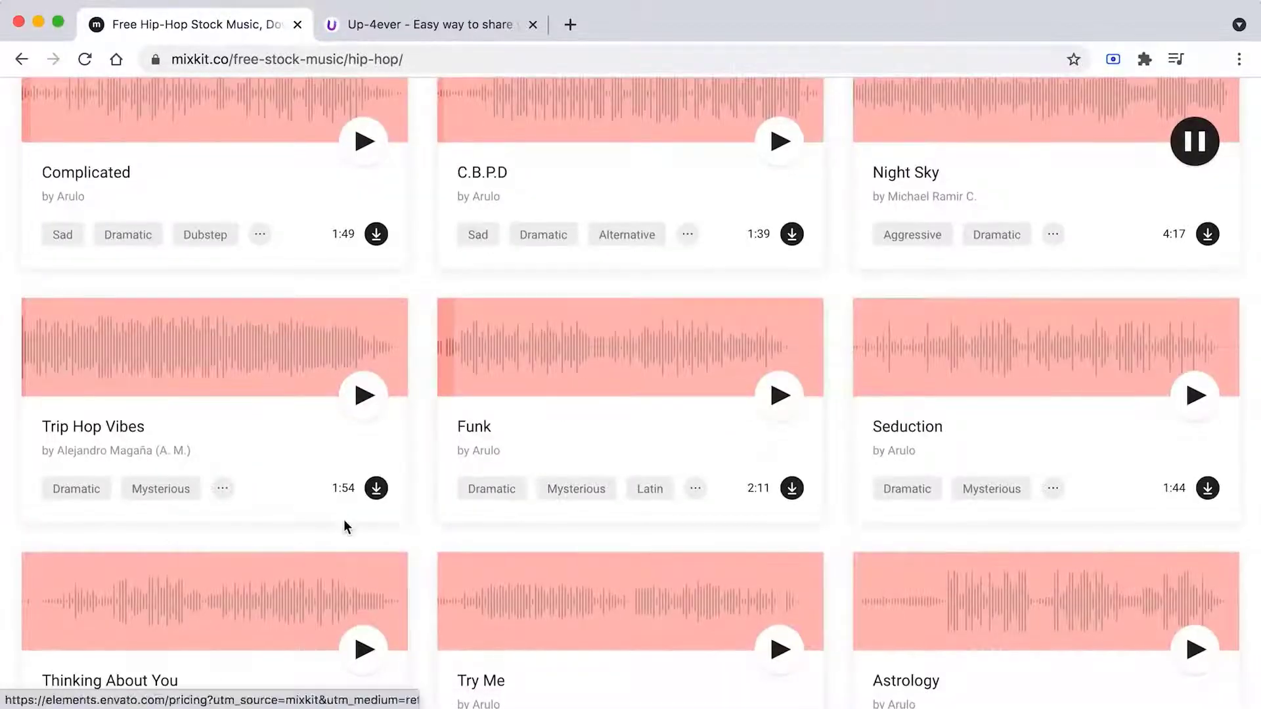
- Preview the tracks Thinking About You and Try Me
scroll(344, 519, "down", 3)
left_click(360, 481)
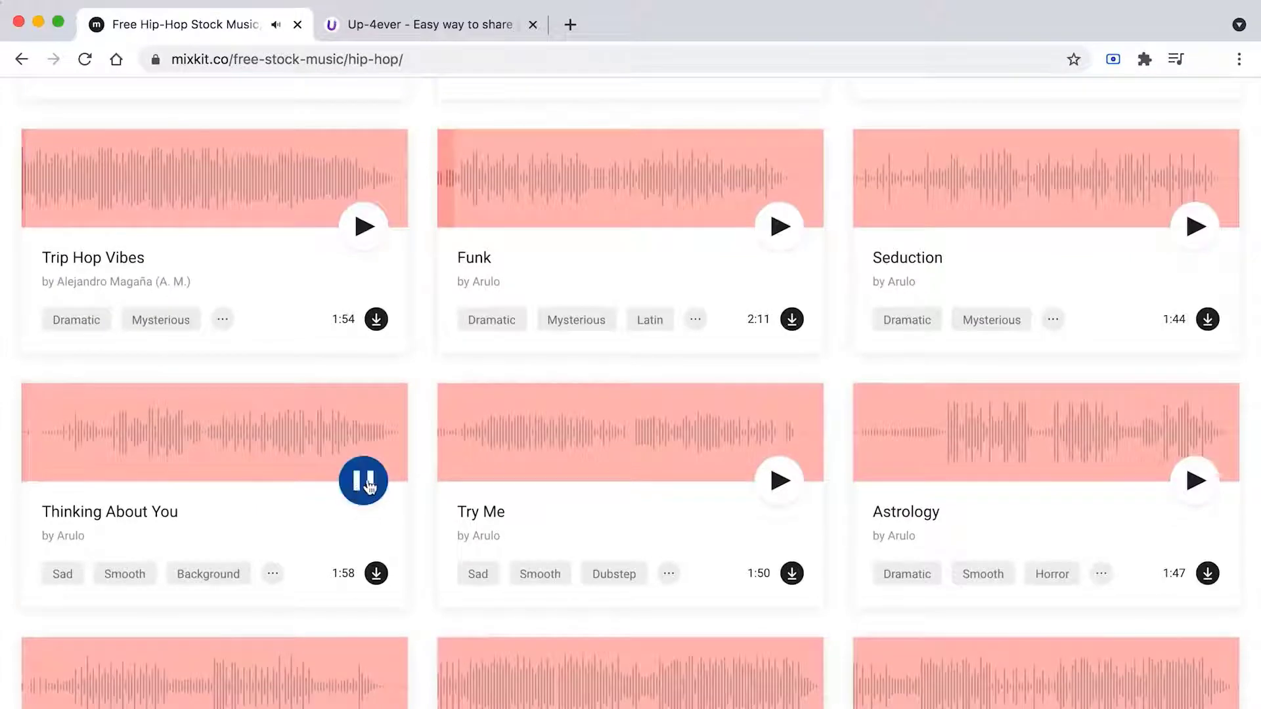
left_click(784, 484)
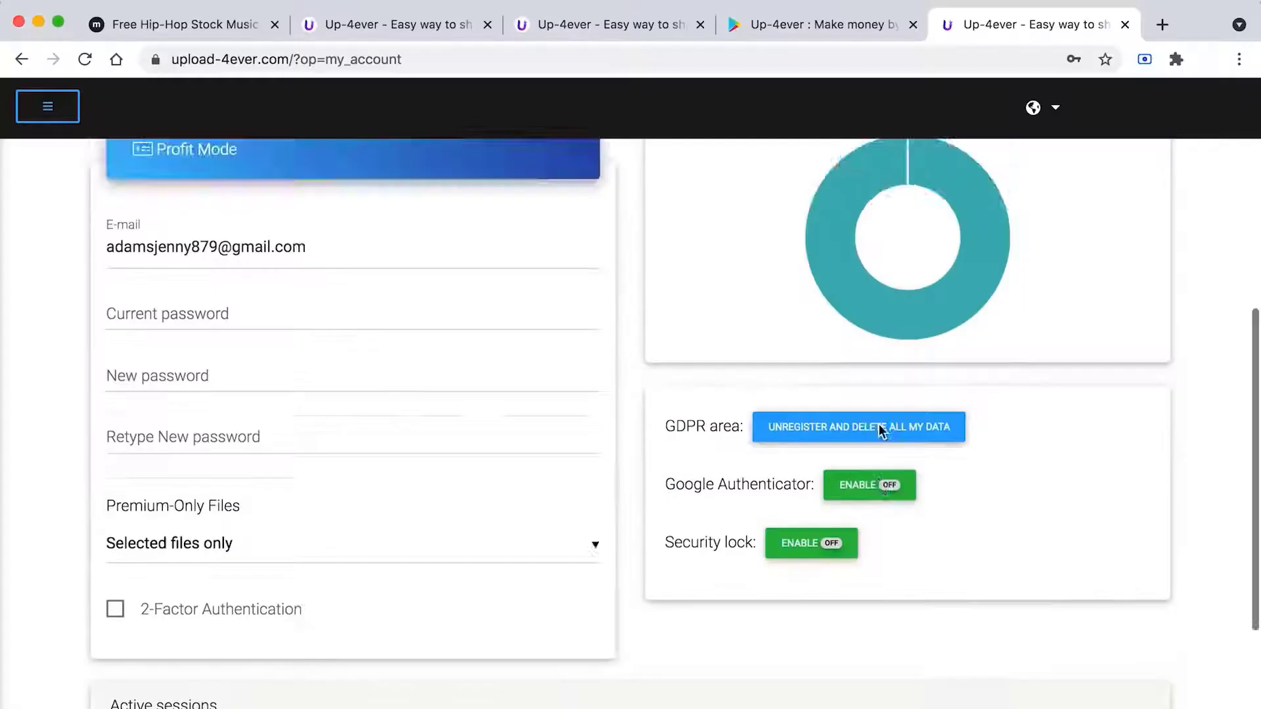
- Look over the Up-4ever account settings and active sessions, and go to Upload Files
scroll(881, 430, "down", 4)
scroll(879, 431, "up", 12)
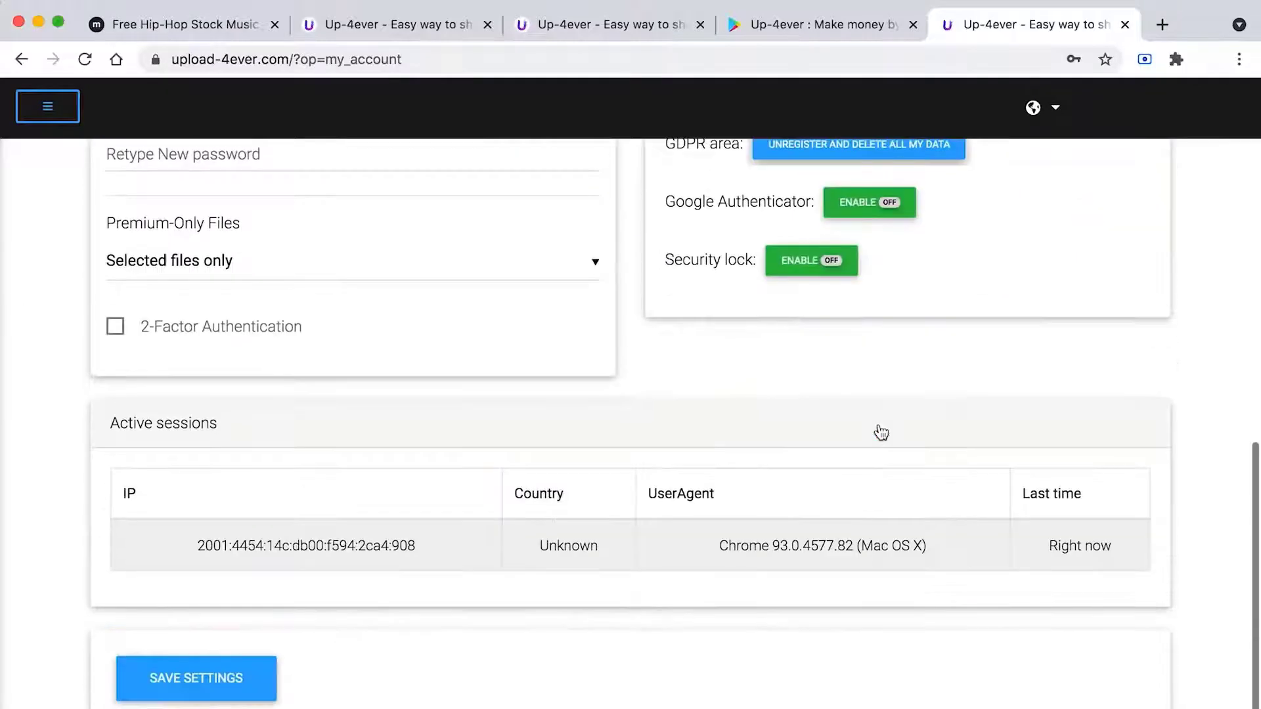
scroll(878, 430, "up", 12)
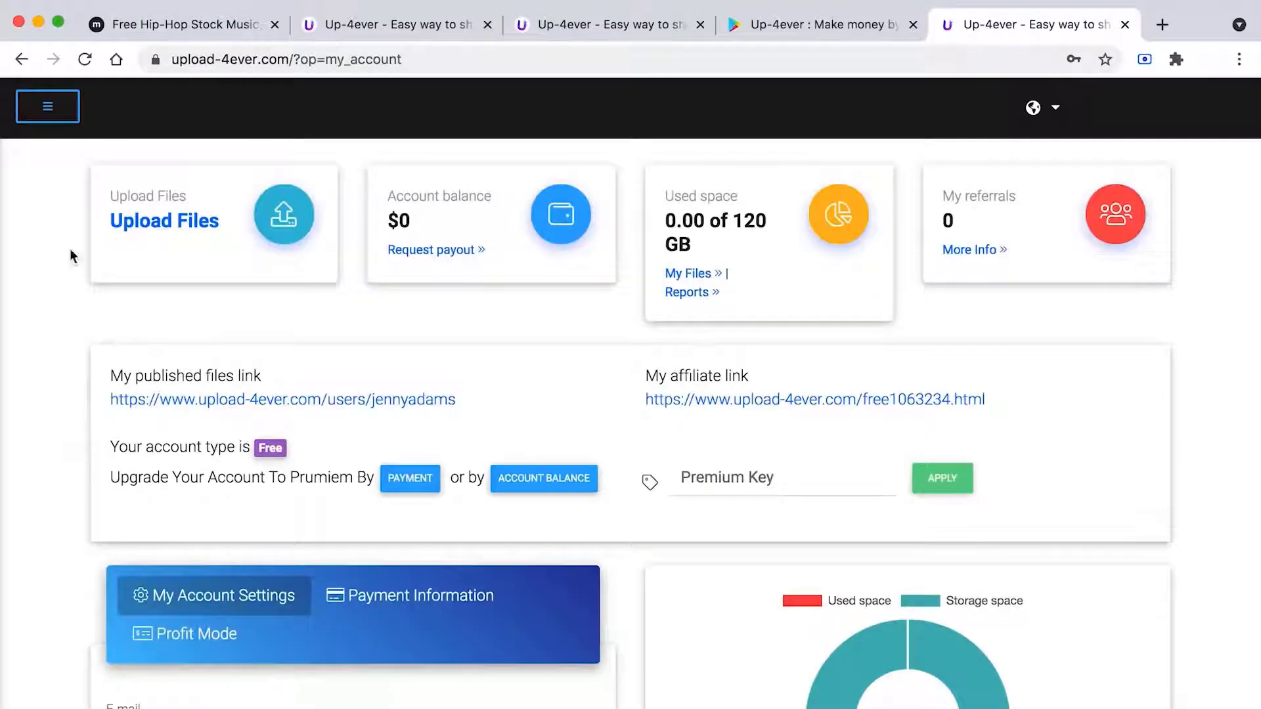
left_click(282, 220)
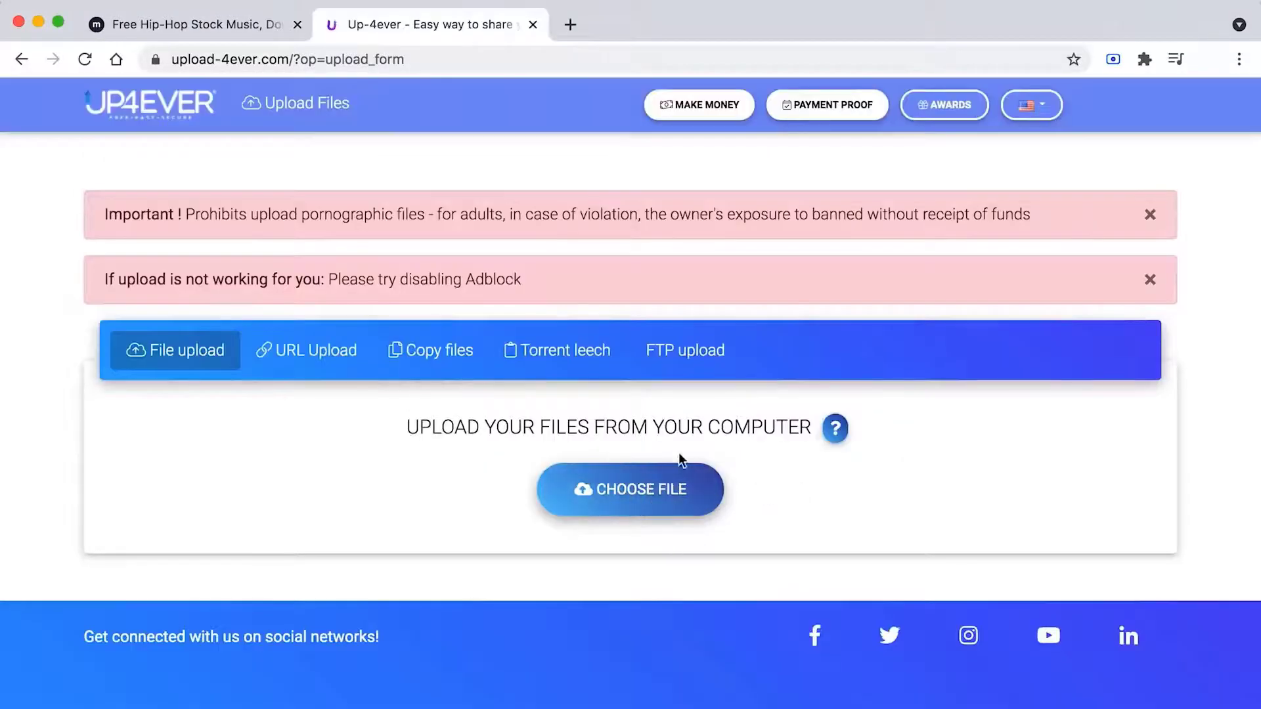
- Add mixkit-try-me-235.mp3 from the computer for upload and keep it marked as Public
left_click_drag(590, 427, 718, 427)
left_click(718, 428)
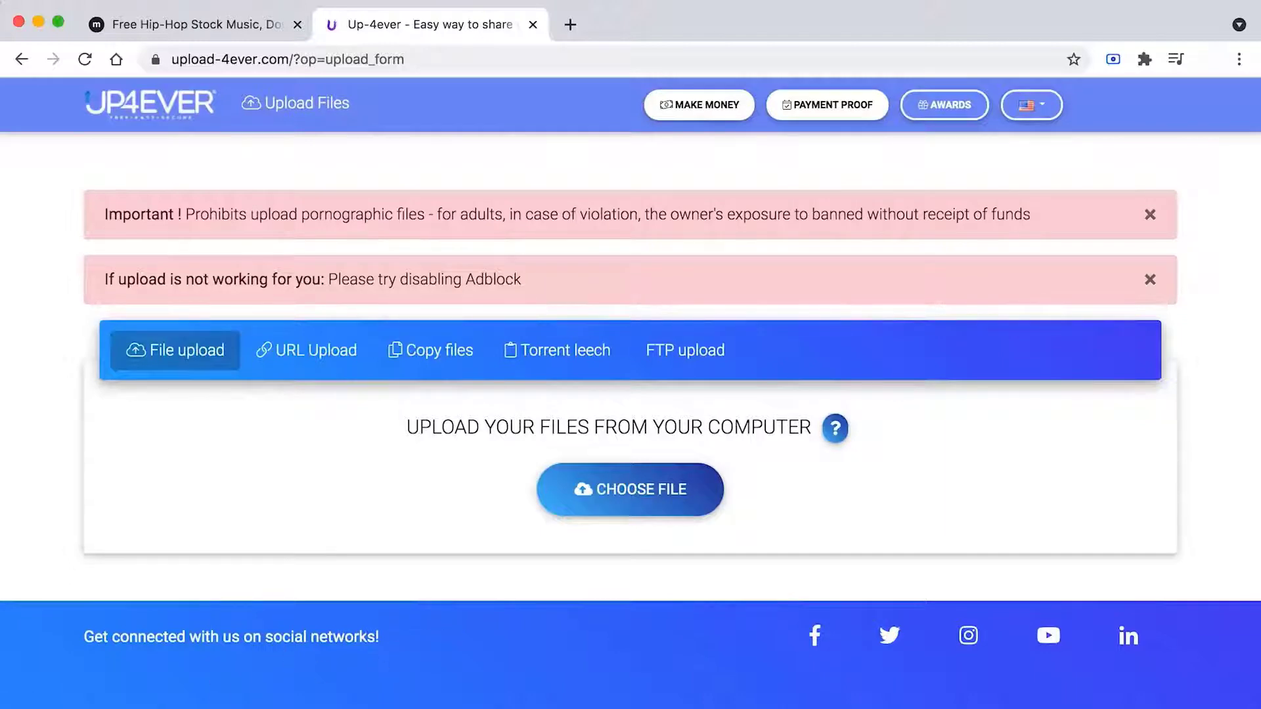
left_click_drag(380, 669, 616, 472)
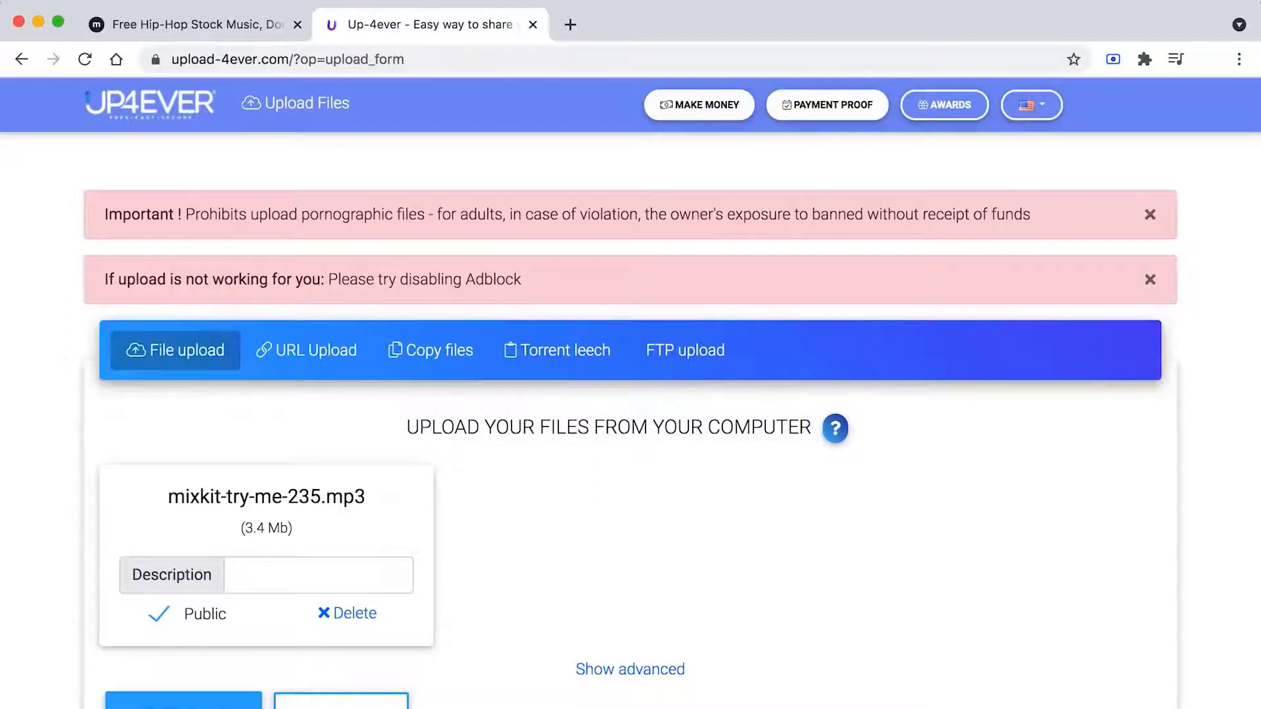
scroll(510, 536, "down", 3)
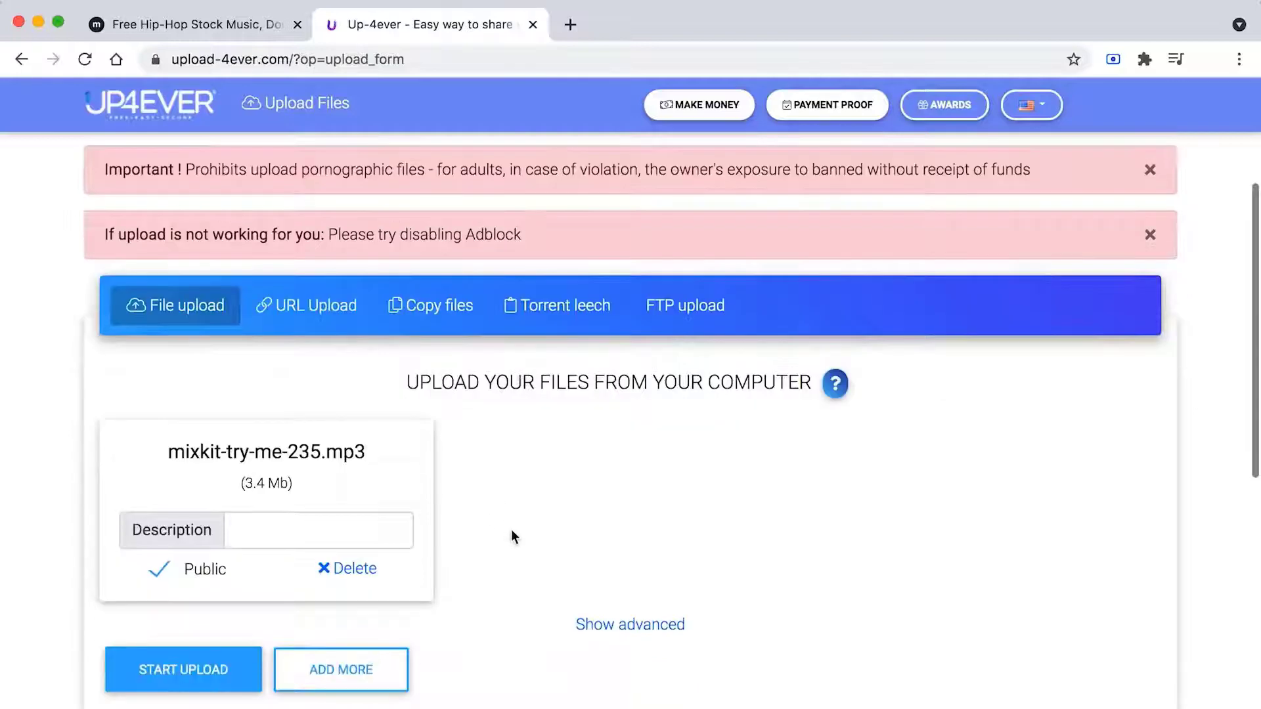
left_click(202, 467)
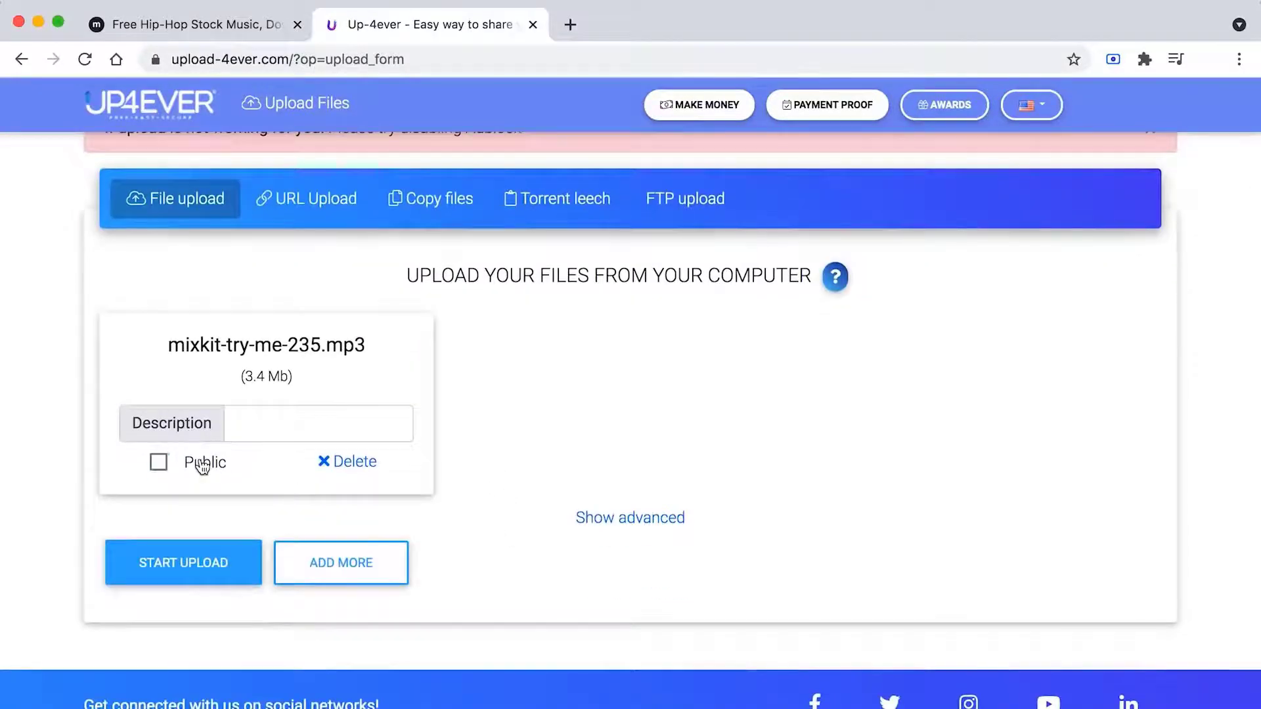
left_click(202, 467)
- Check the track's title and artist on Mixkit, enter "Try Me - Arulo" as the file's description on Up-4ever, and start the upload
key("ctrl+shift+Tab")
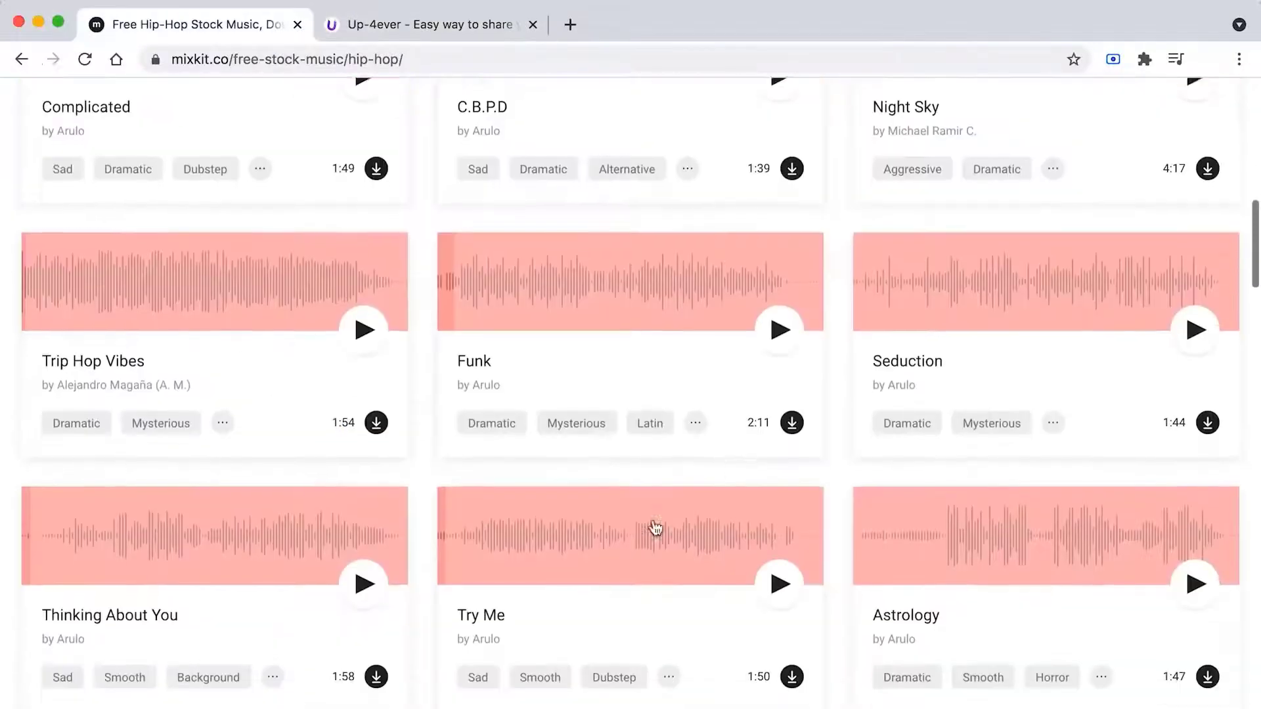
scroll(654, 526, "down", 1)
left_click_drag(457, 593, 507, 595)
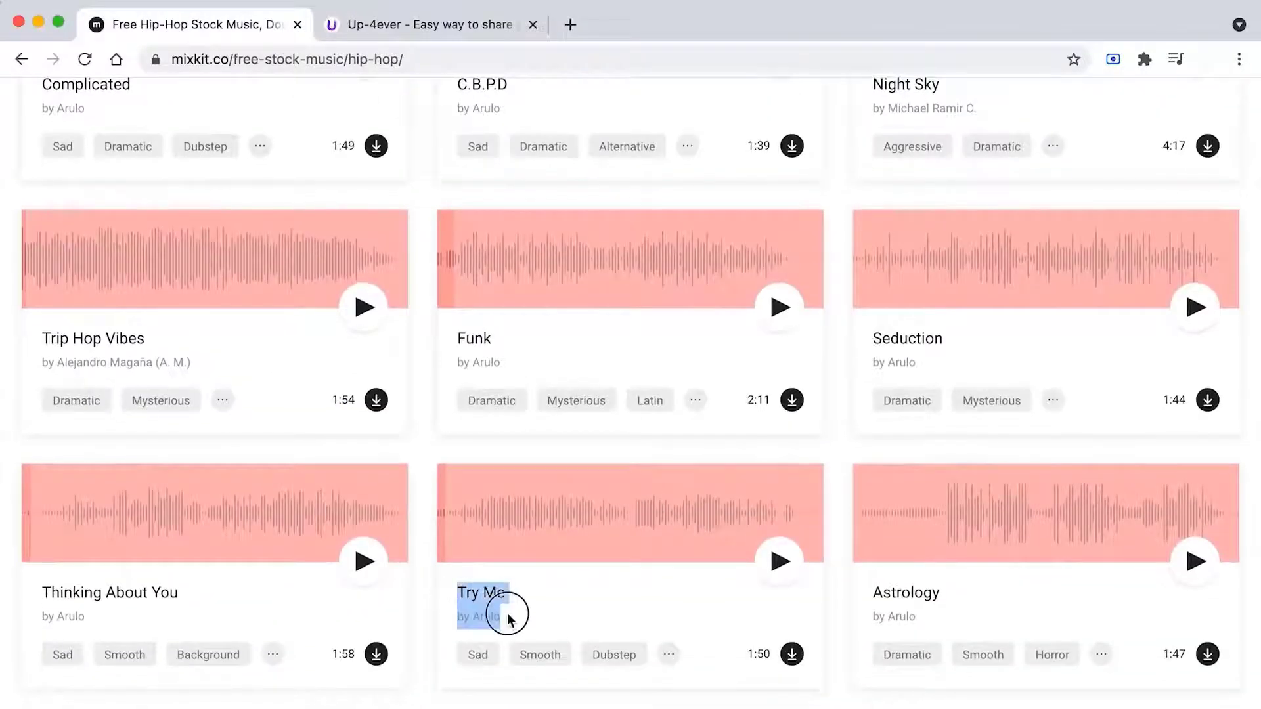
key("ctrl+Tab")
left_click(278, 459)
type("Try Me - Arulo")
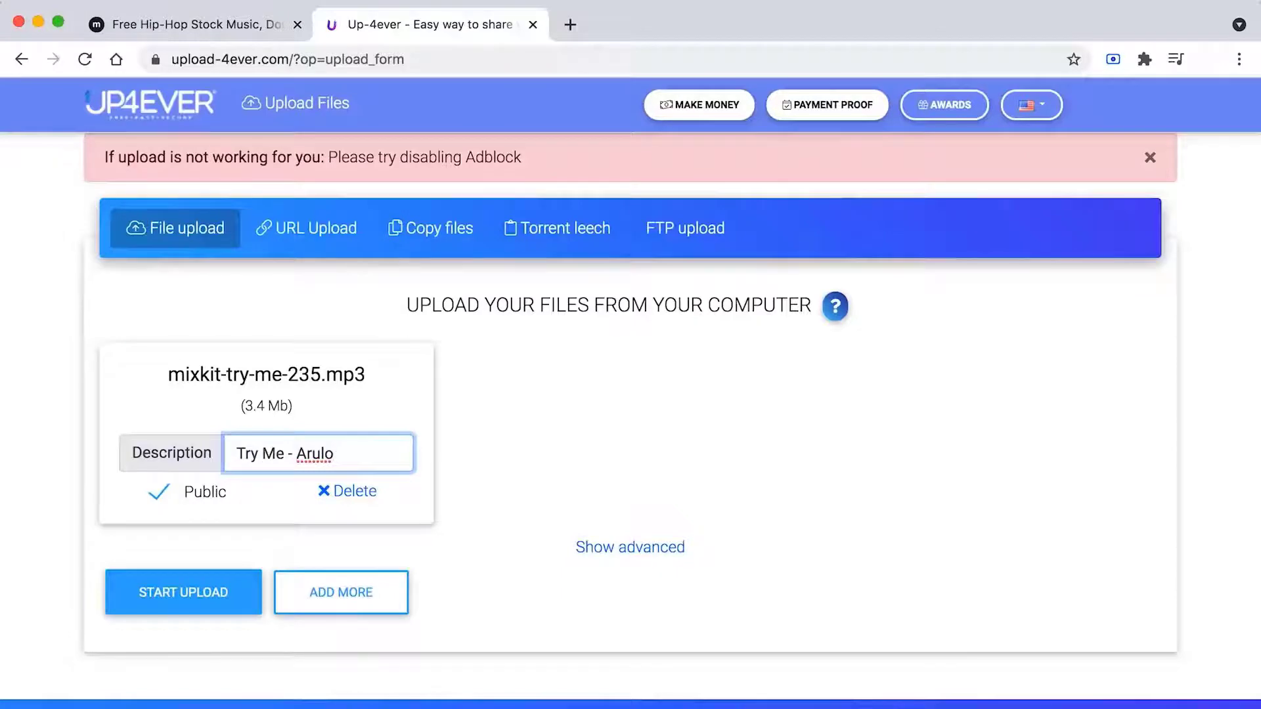
left_click(232, 589)
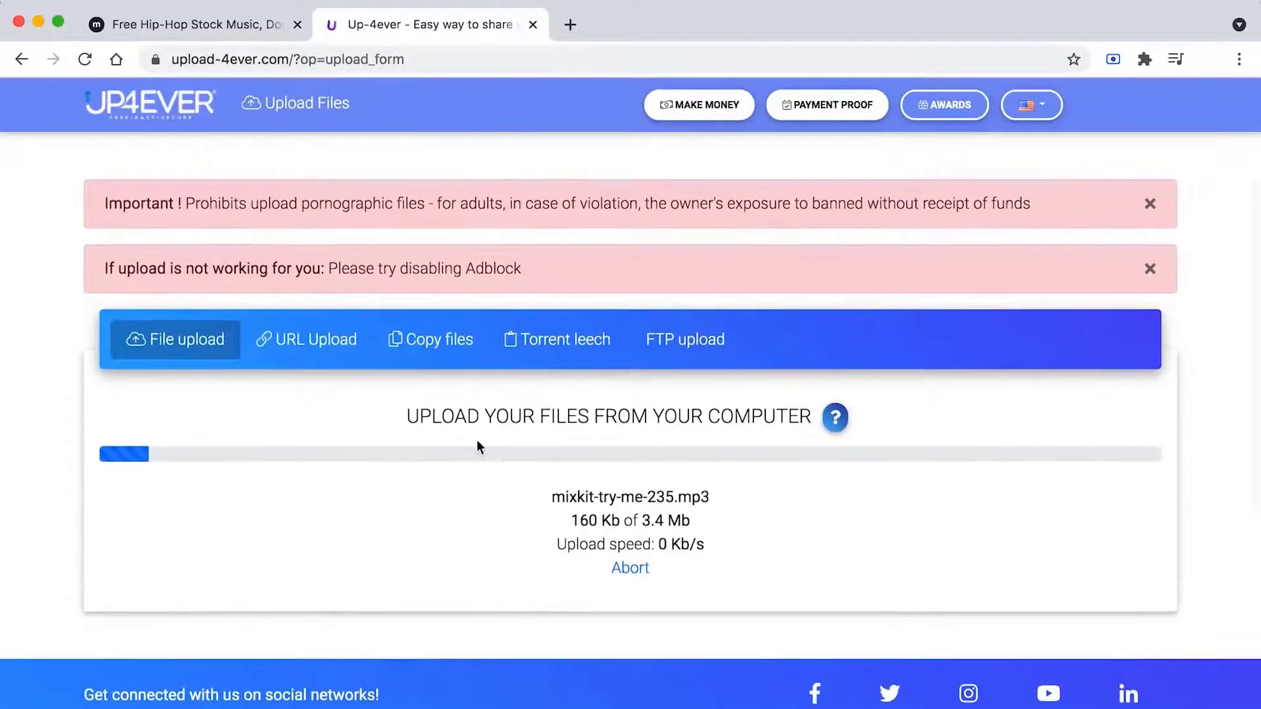
left_click_drag(477, 439, 885, 407)
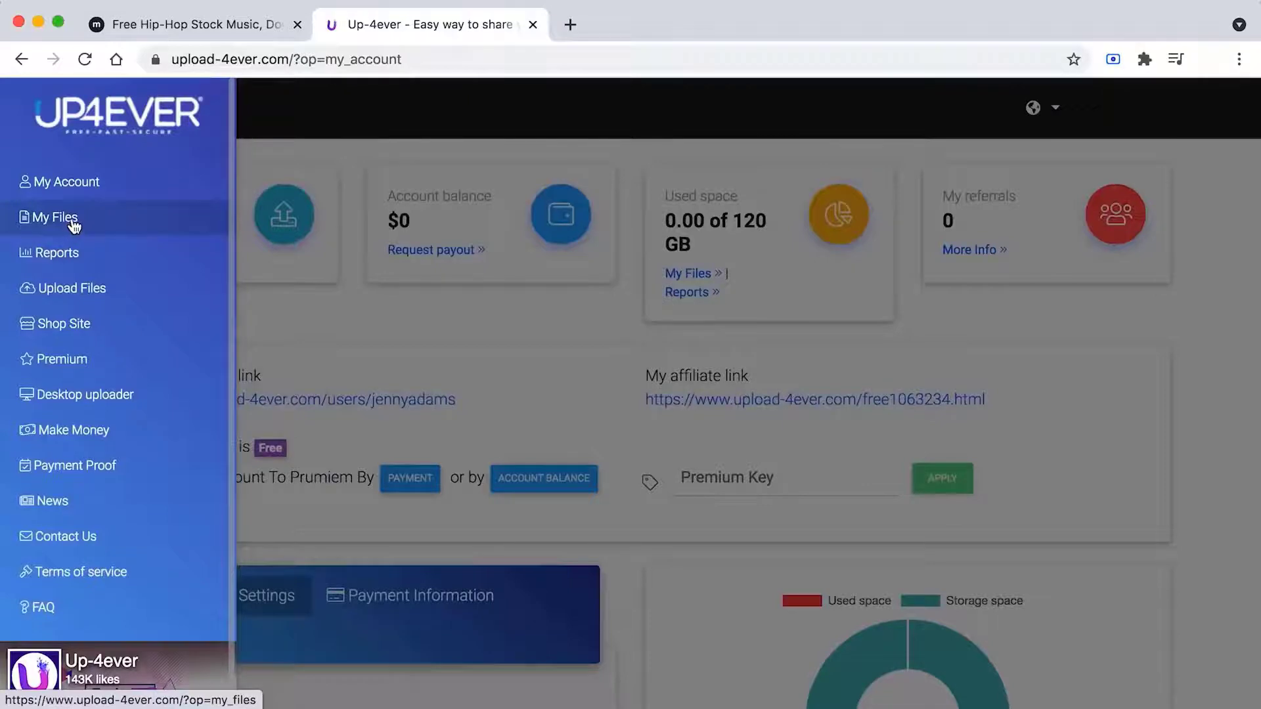
- Go to My Files, select mixkit-try-me-235.mp3 and open its filename and description editing page
left_click(74, 225)
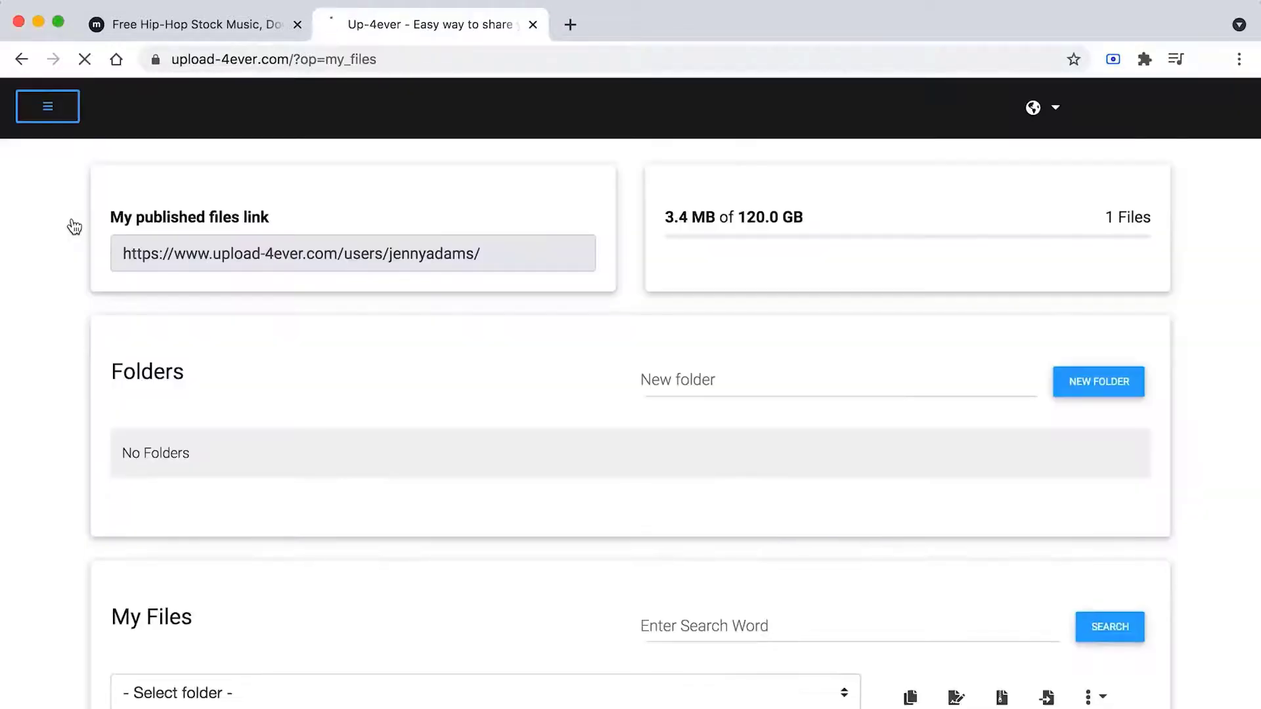
scroll(324, 487, "down", 3)
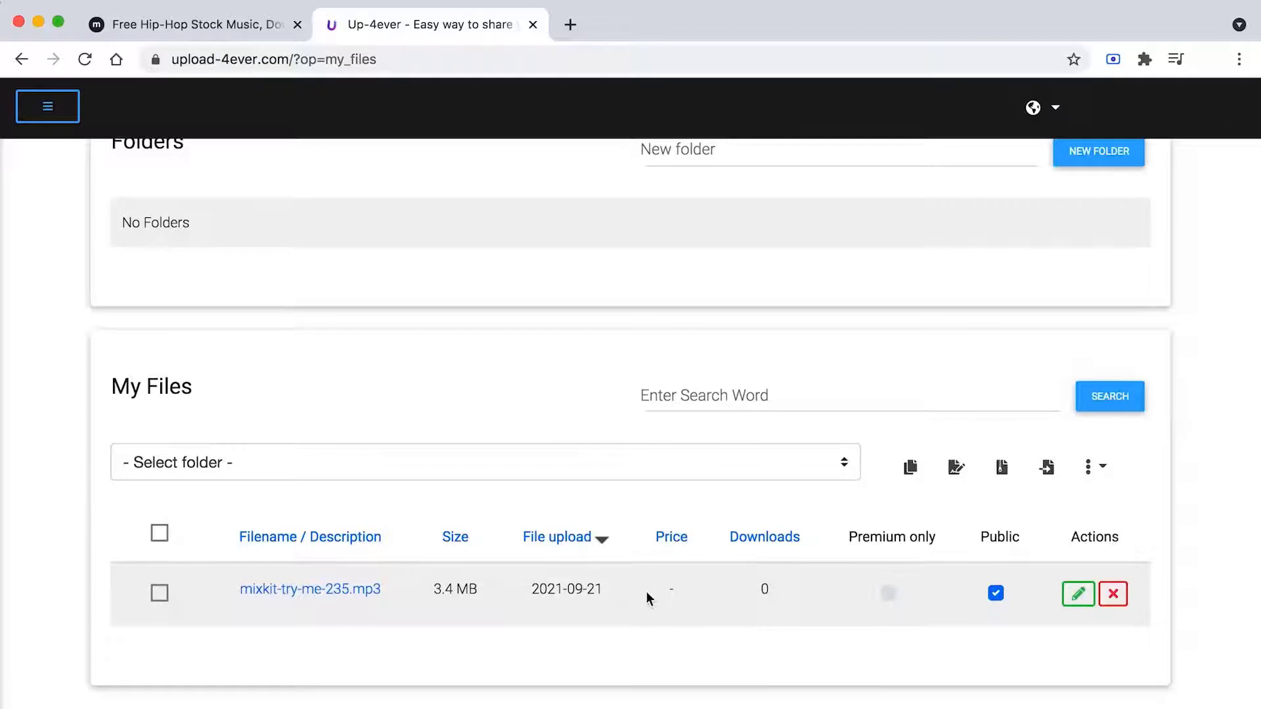
left_click(160, 593)
left_click(1079, 594)
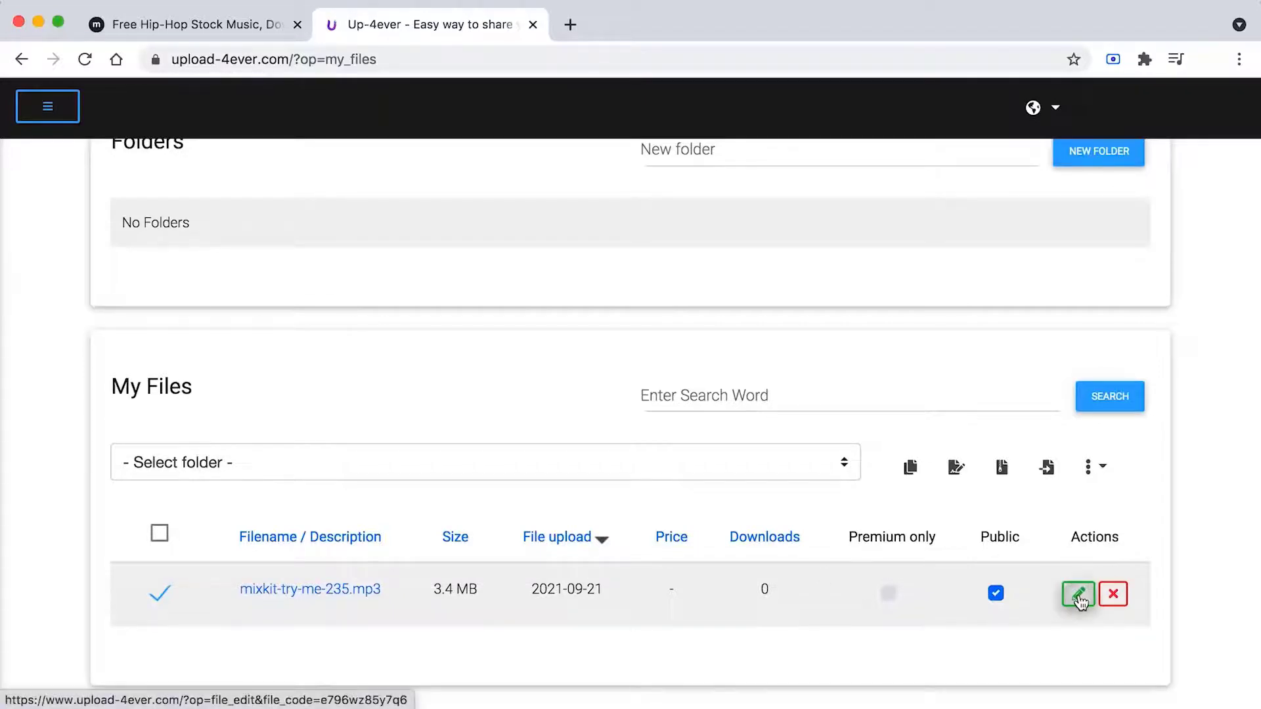
- Set the price of mixkit-try-me-235.mp3 to $7 and submit the change
scroll(197, 499, "down", 5)
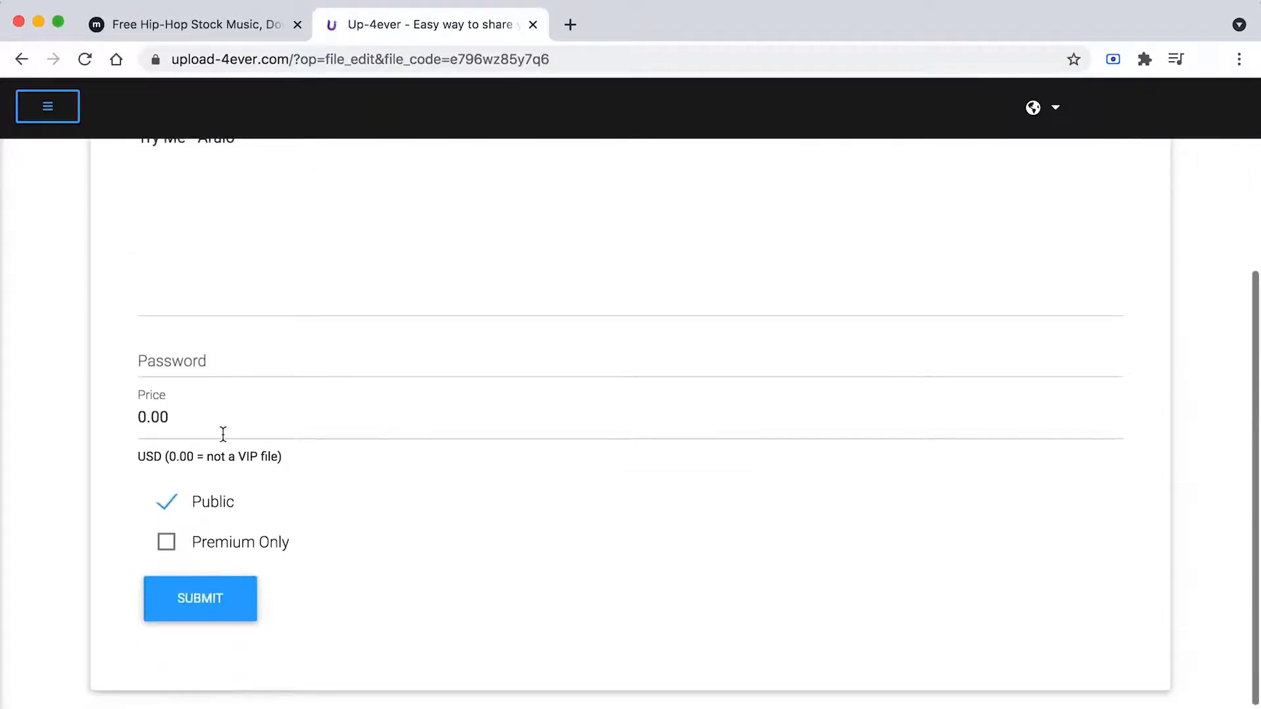
scroll(301, 490, "up", 8)
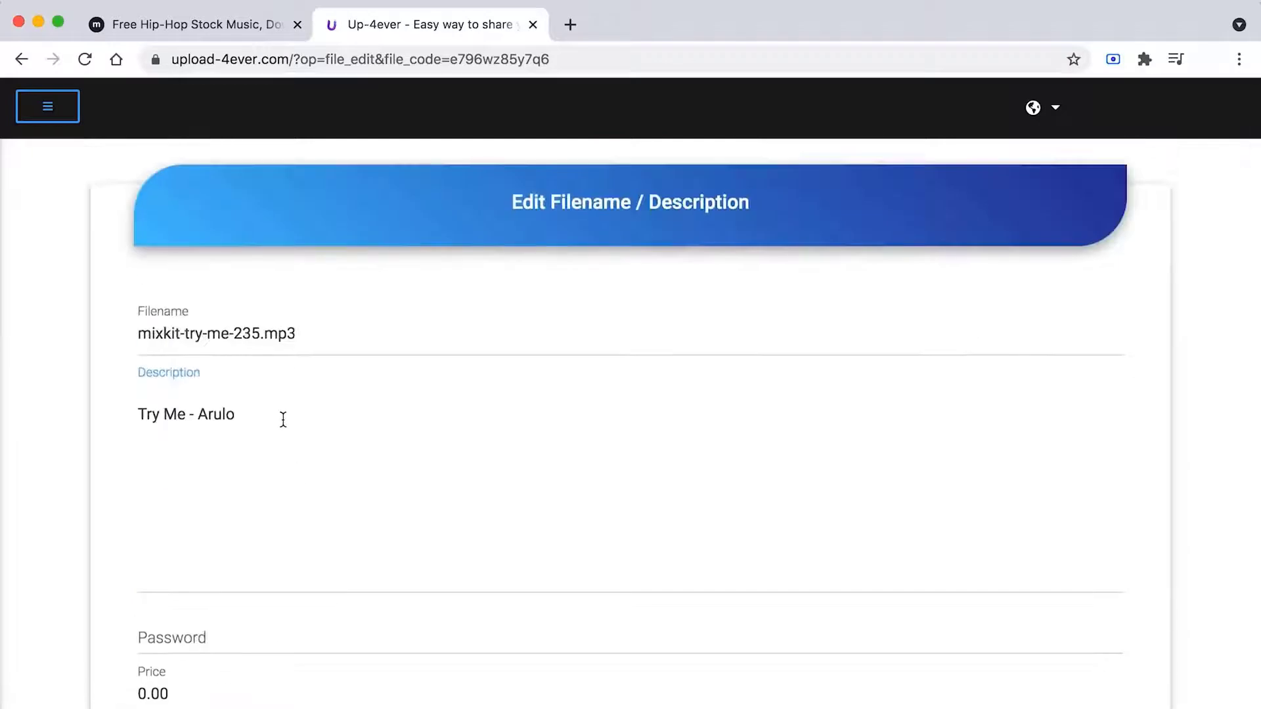
left_click(270, 520)
scroll(270, 526, "down", 4)
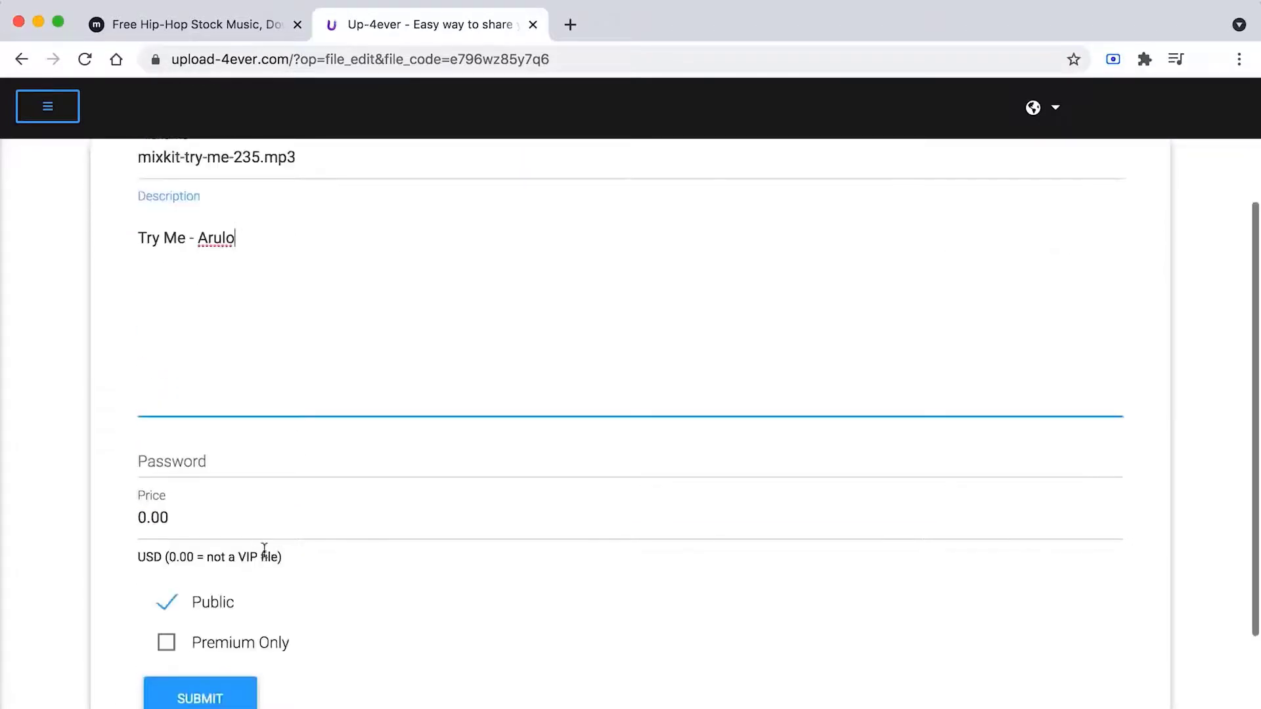
left_click_drag(256, 534, 3, 518)
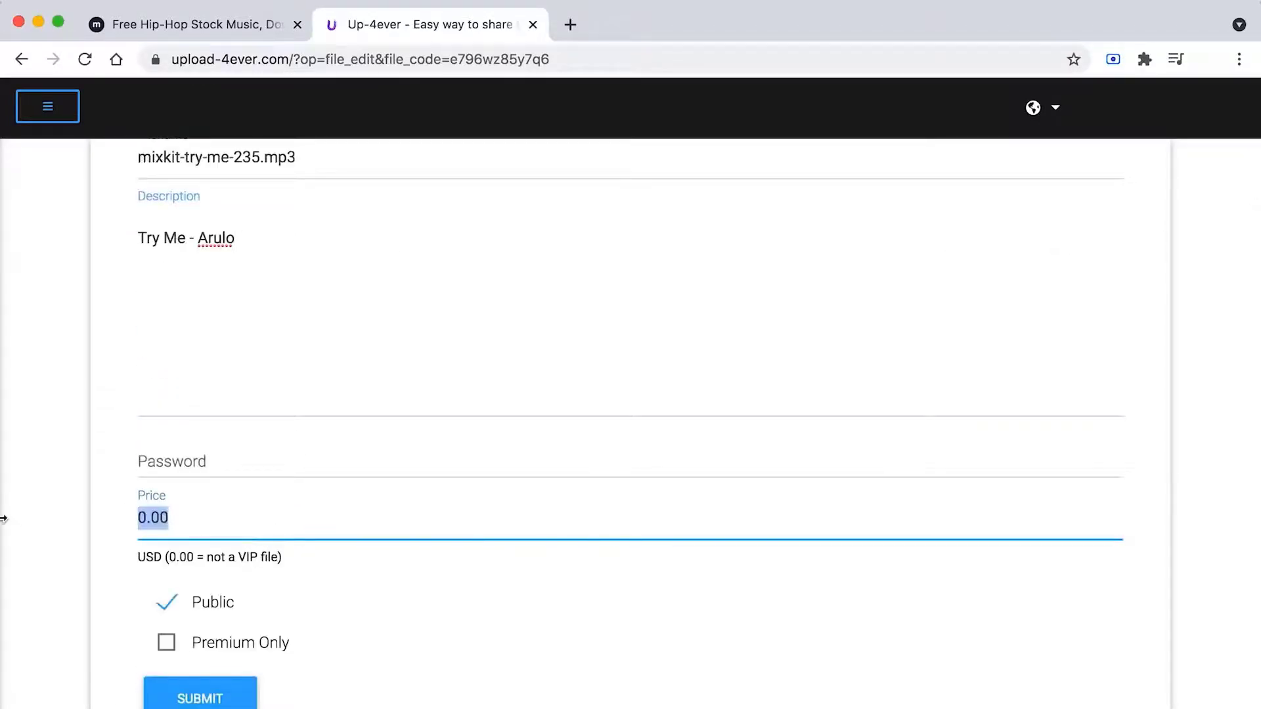
type("$7")
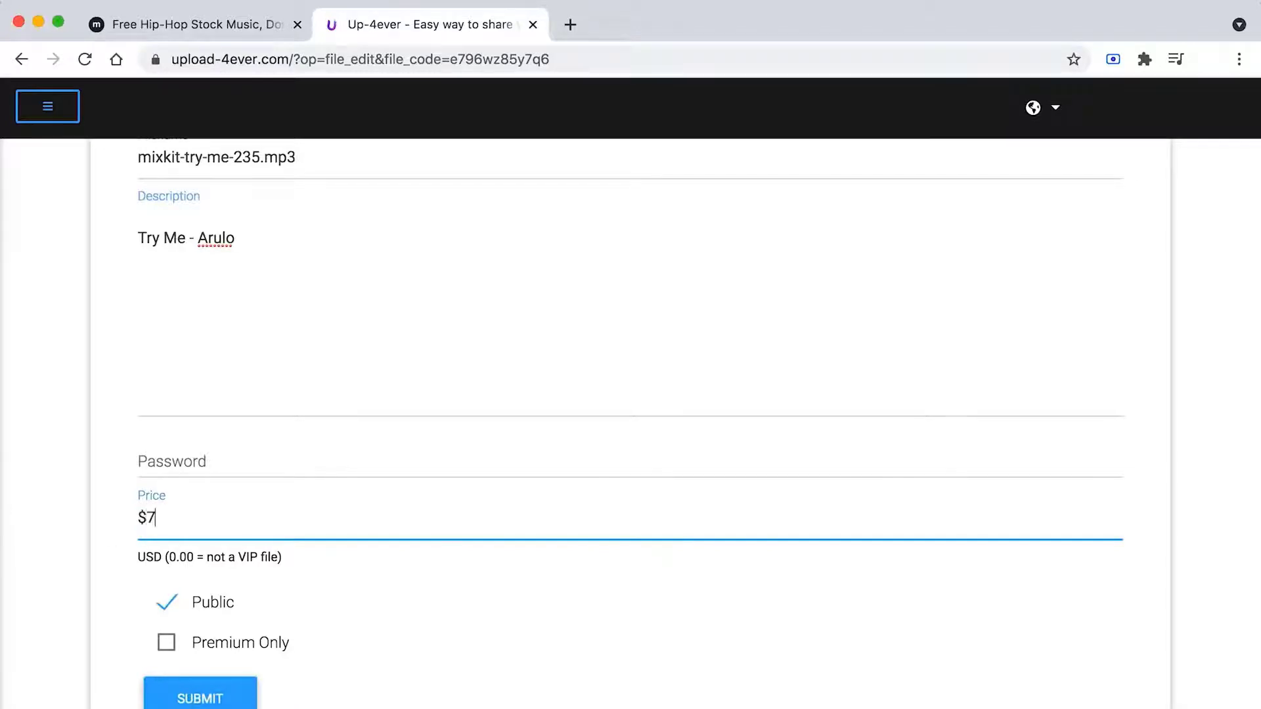
left_click(209, 506)
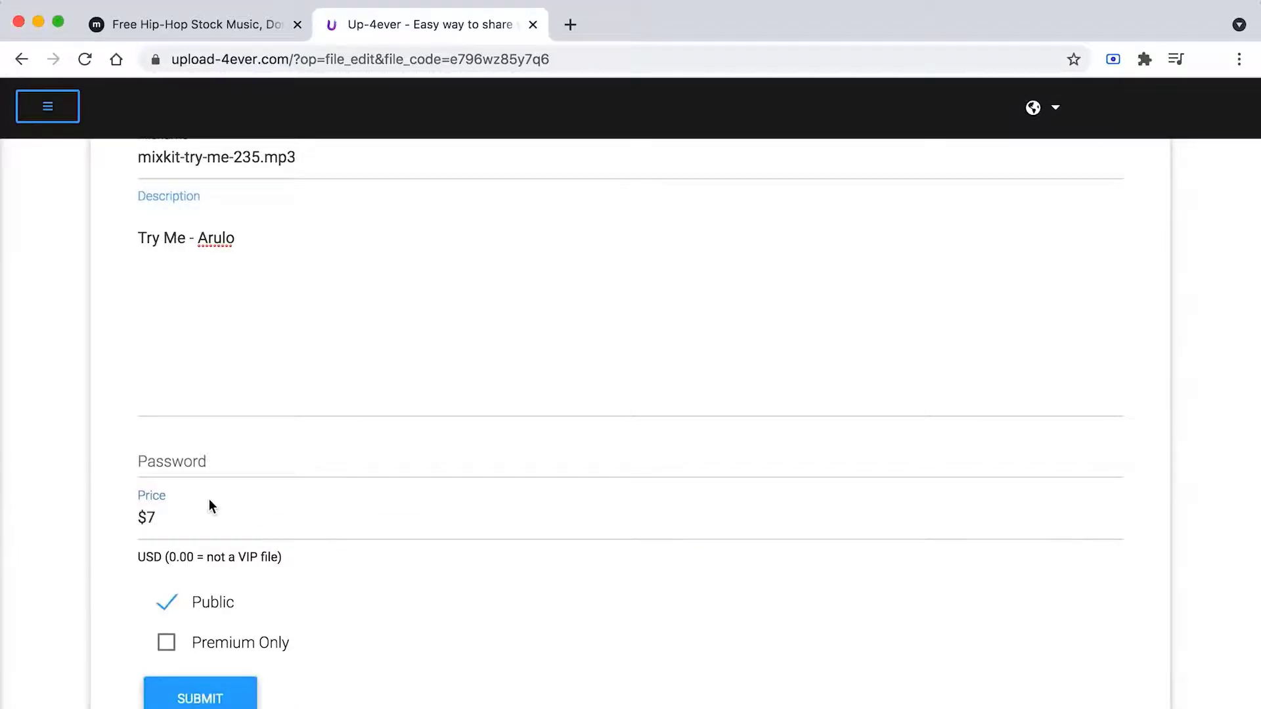
scroll(231, 503, "down", 3)
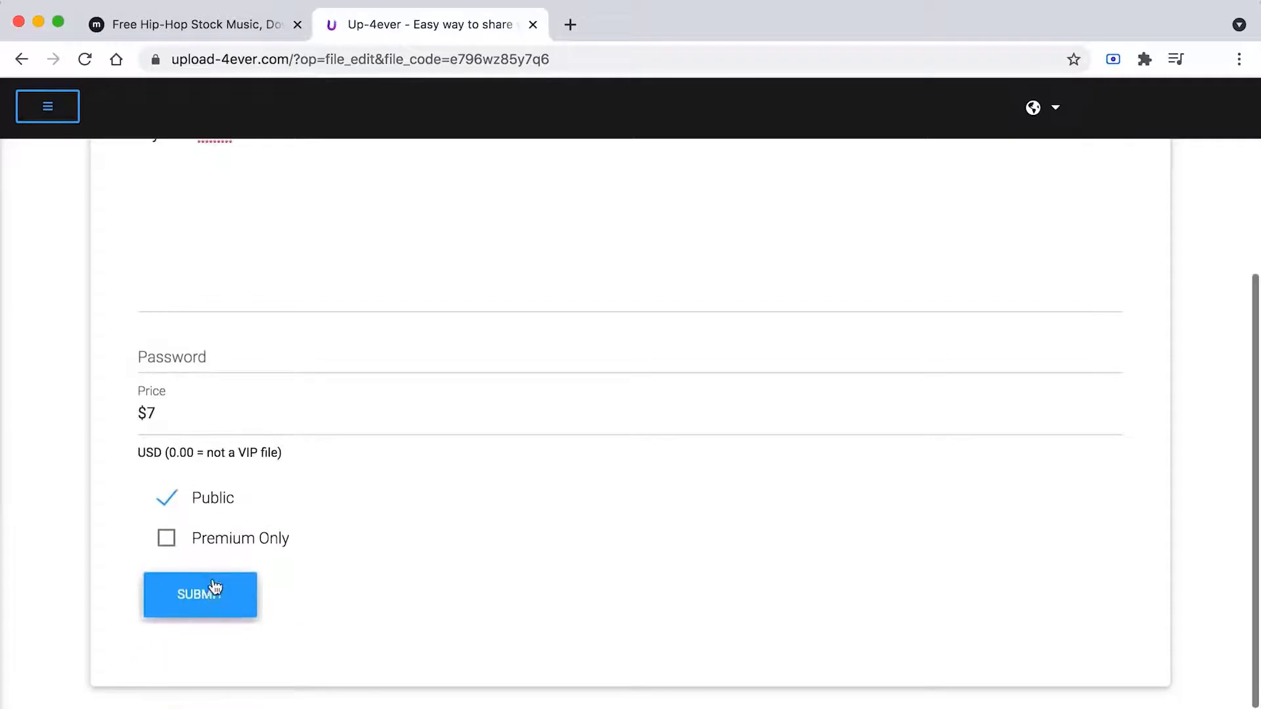
left_click(212, 598)
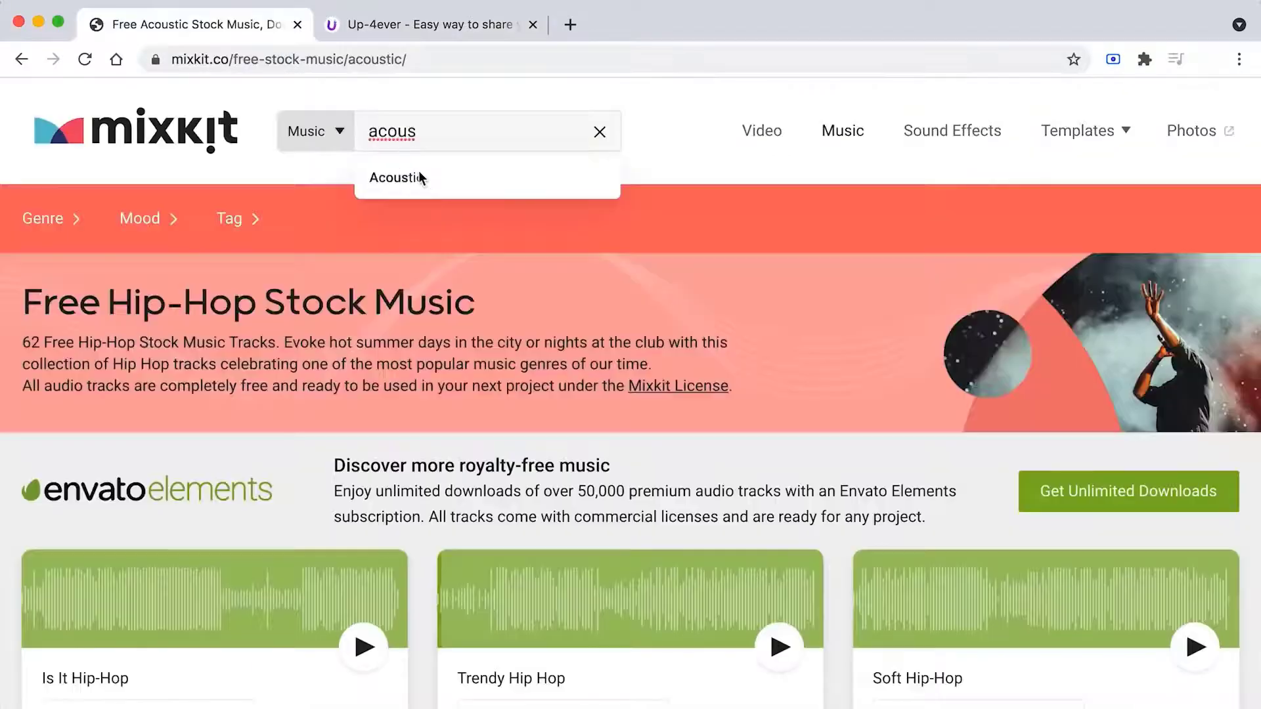
- Find the Acoustic music on Mixkit and download the track Pan Pipes Magic, dismissing the Envato Elements promotion
left_click(416, 174)
scroll(503, 348, "down", 2)
scroll(502, 348, "down", 7)
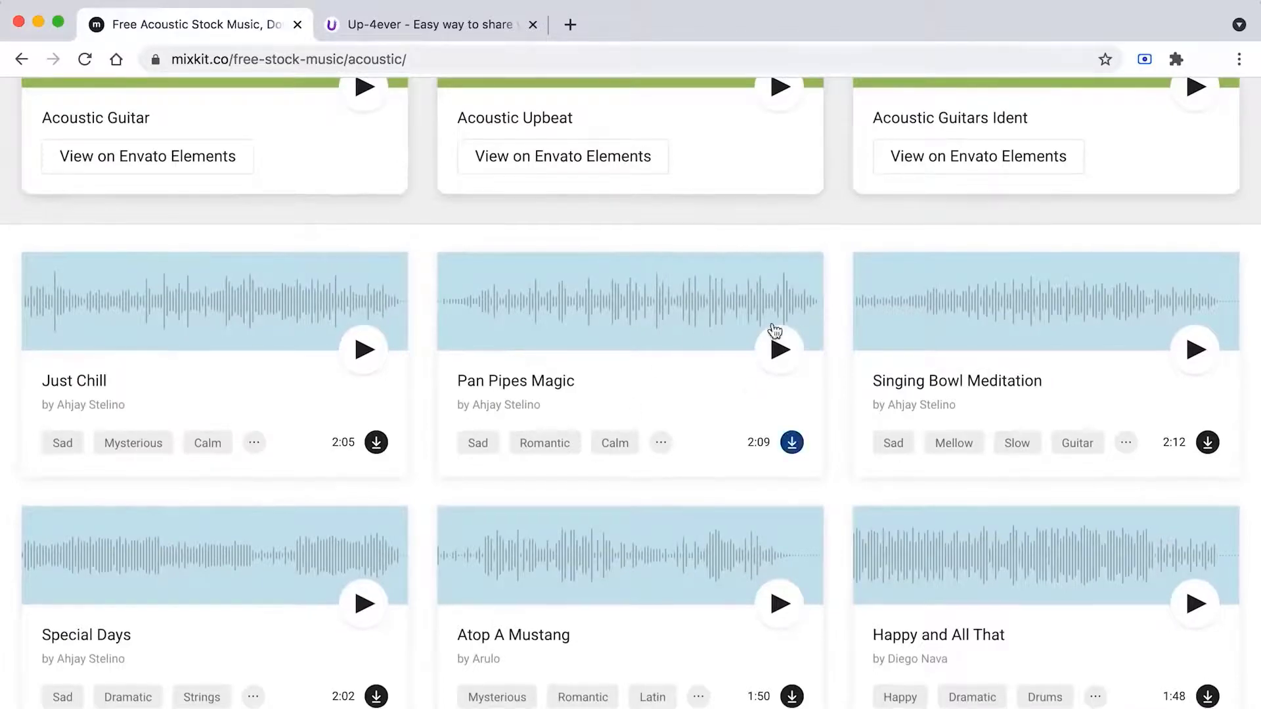
left_click(795, 437)
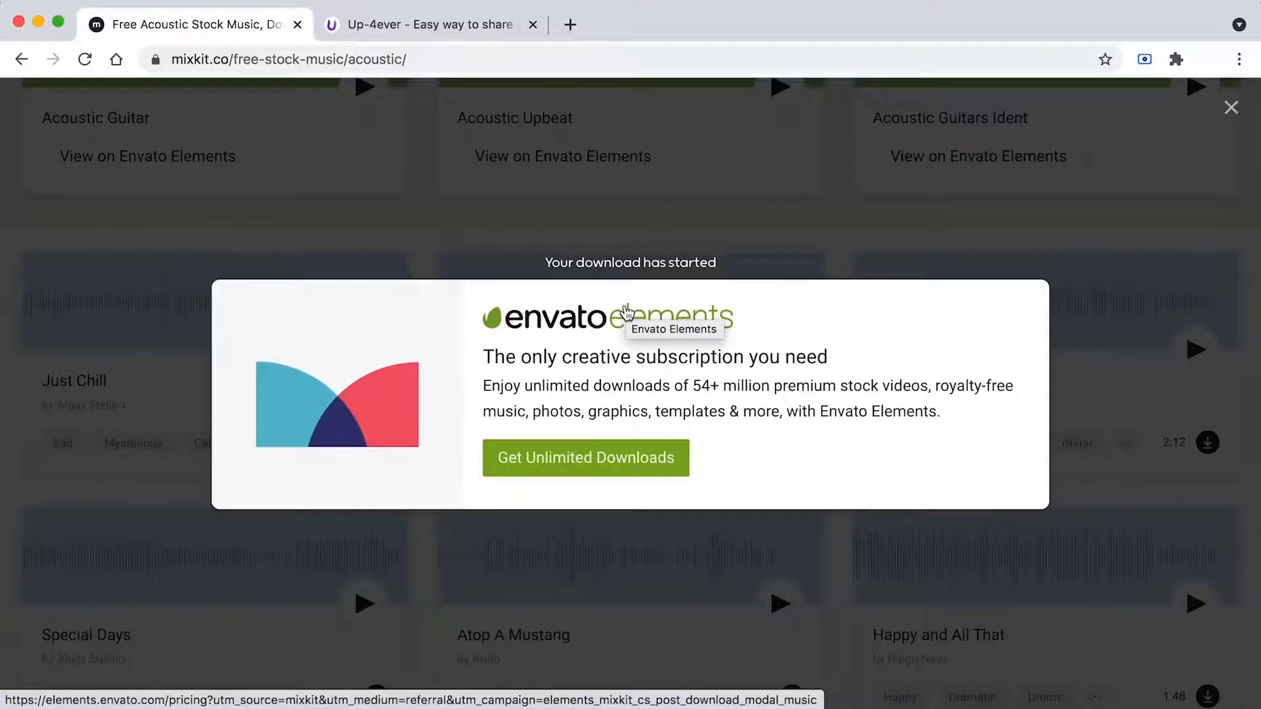
left_click(1231, 107)
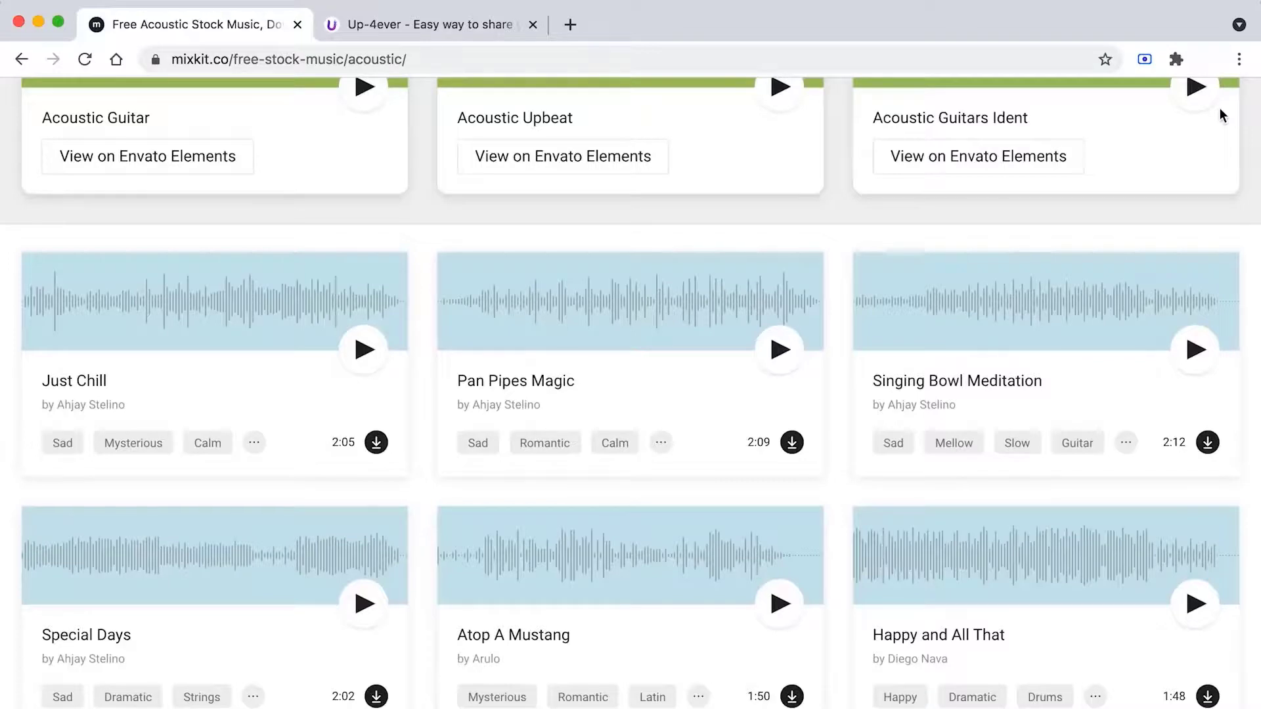
- Return to the Up-4ever upload page and add mixkit-pan-pipes-magic-17.mp3 from the computer for upload
left_click(430, 25)
left_click(628, 497)
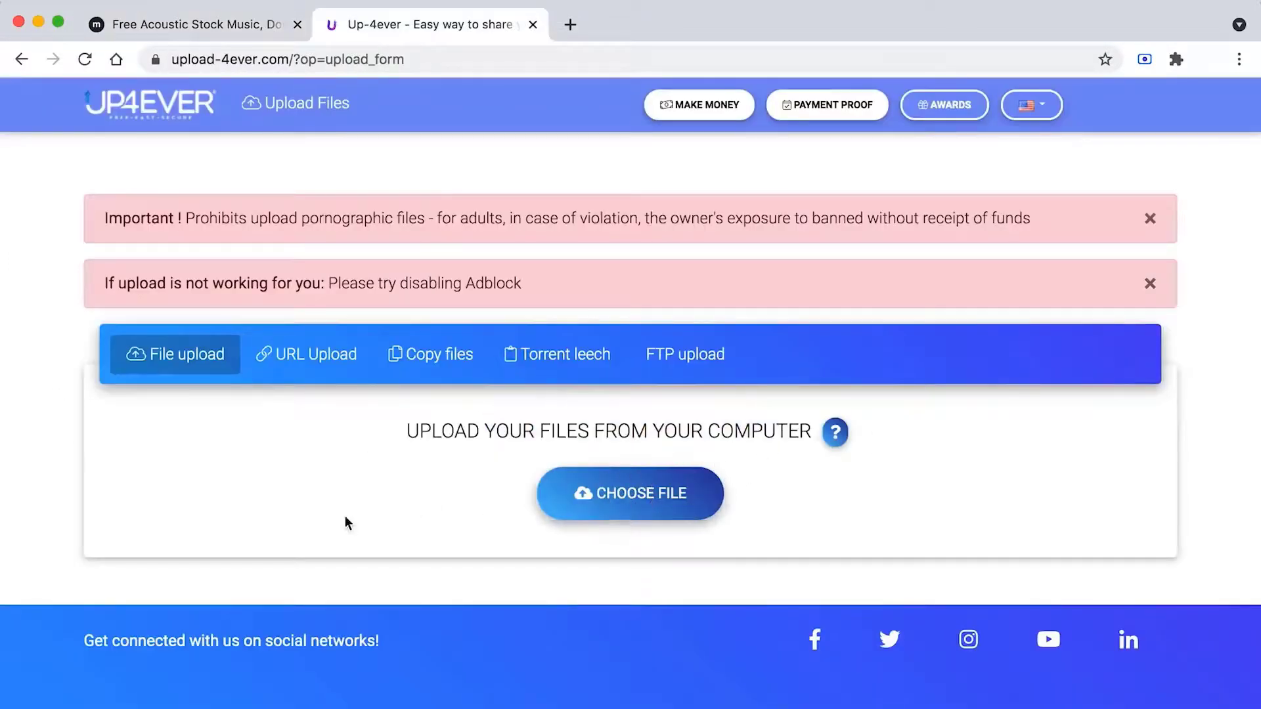
left_click_drag(346, 524, 596, 506)
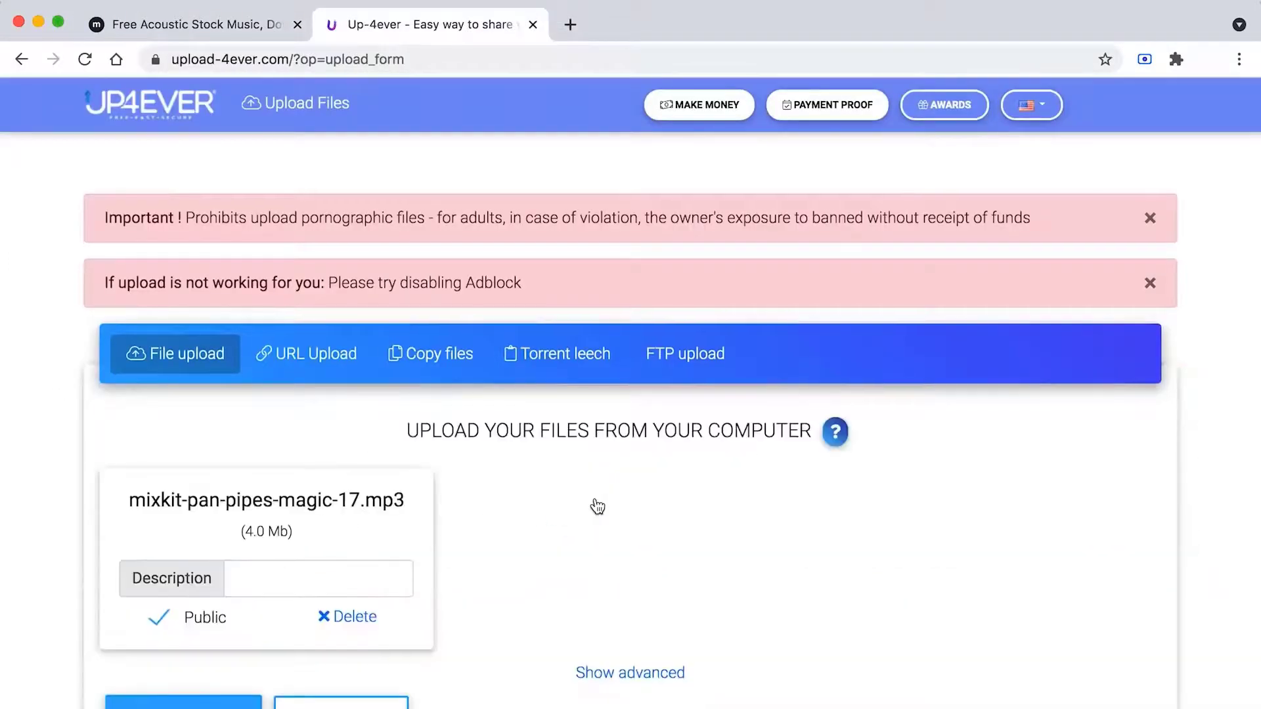
scroll(594, 507, "down", 3)
scroll(354, 372, "up", 1)
- Describe the pan pipes file with its track title and the artist's name copied from Mixkit, and start the upload
left_click_drag(419, 313, 514, 278)
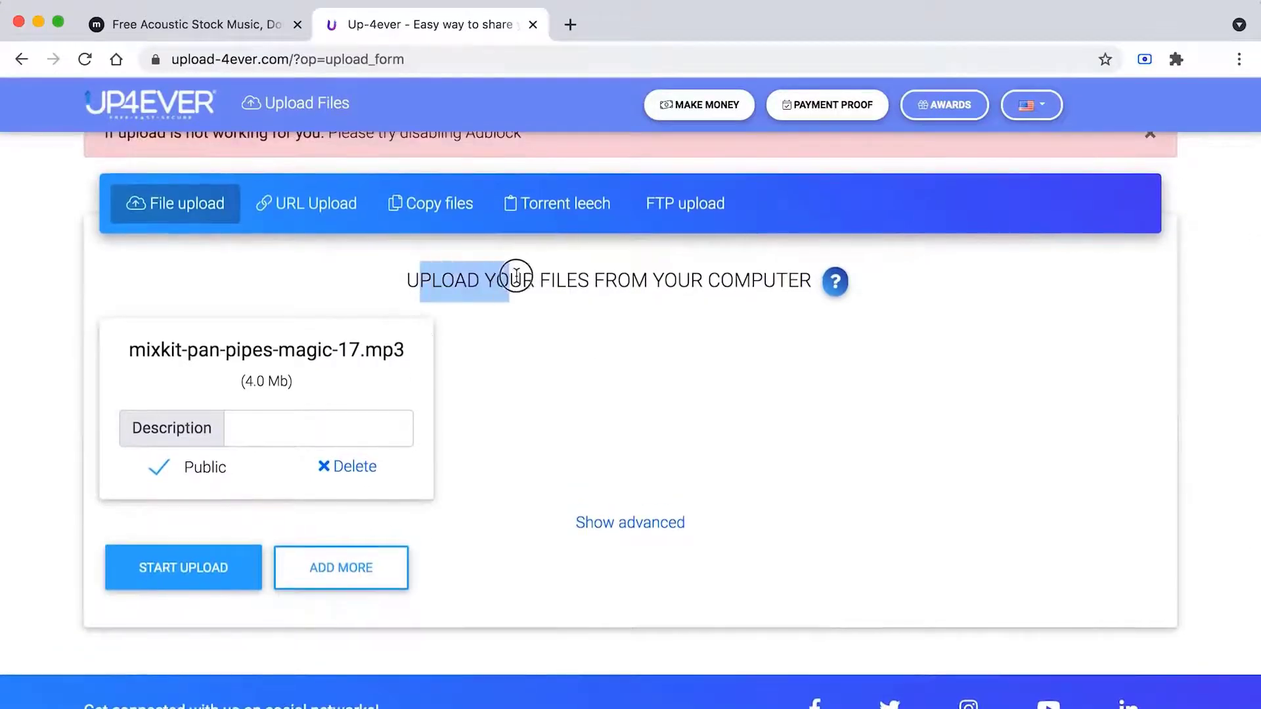
left_click(400, 351)
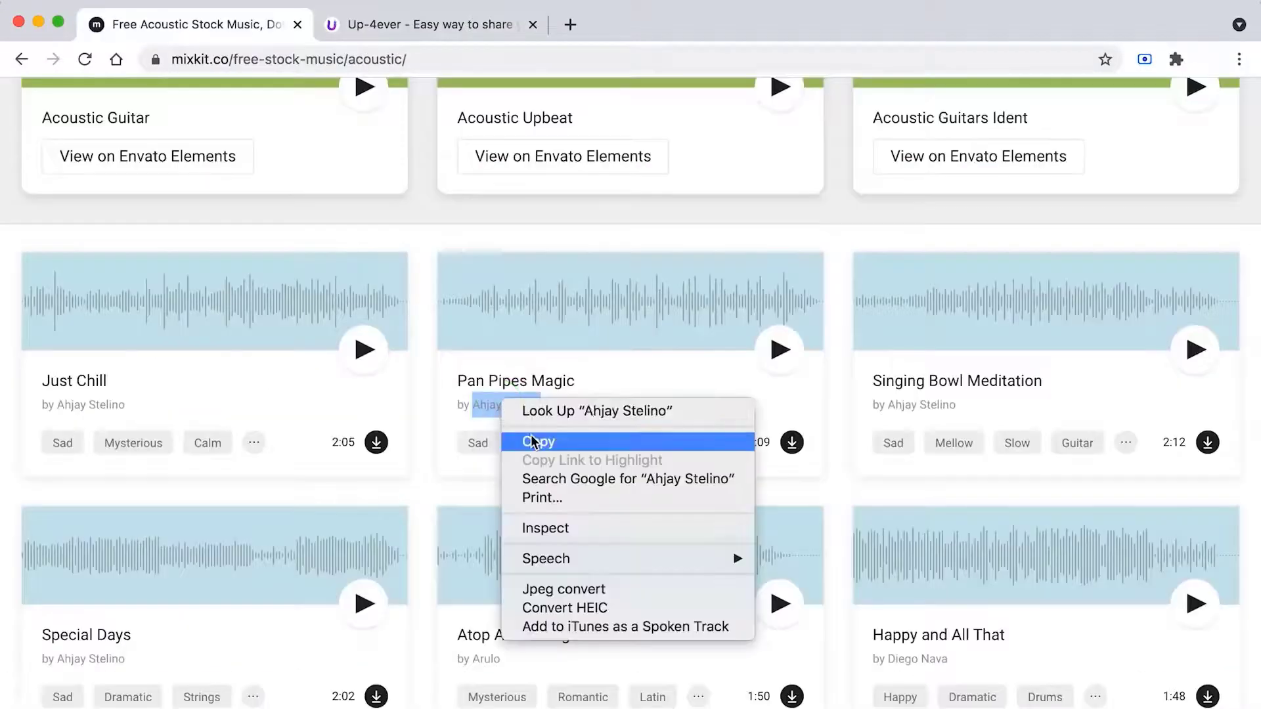
left_click(299, 416)
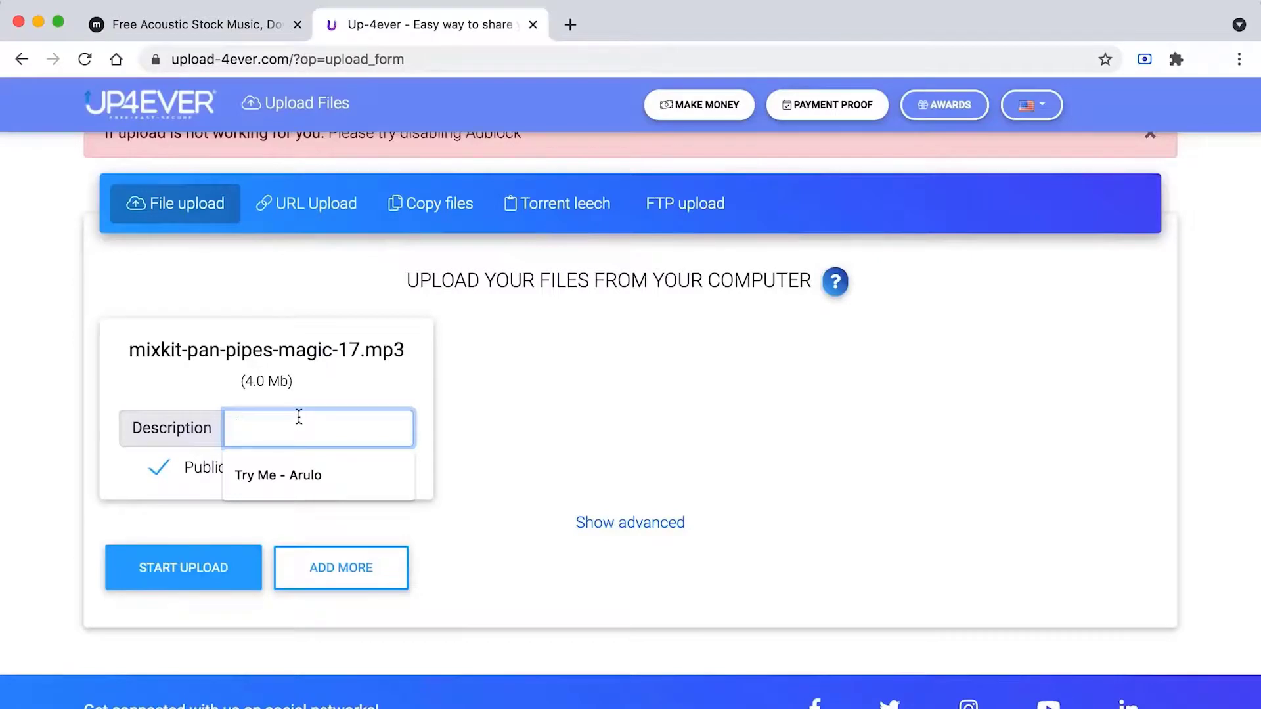
key("super+v")
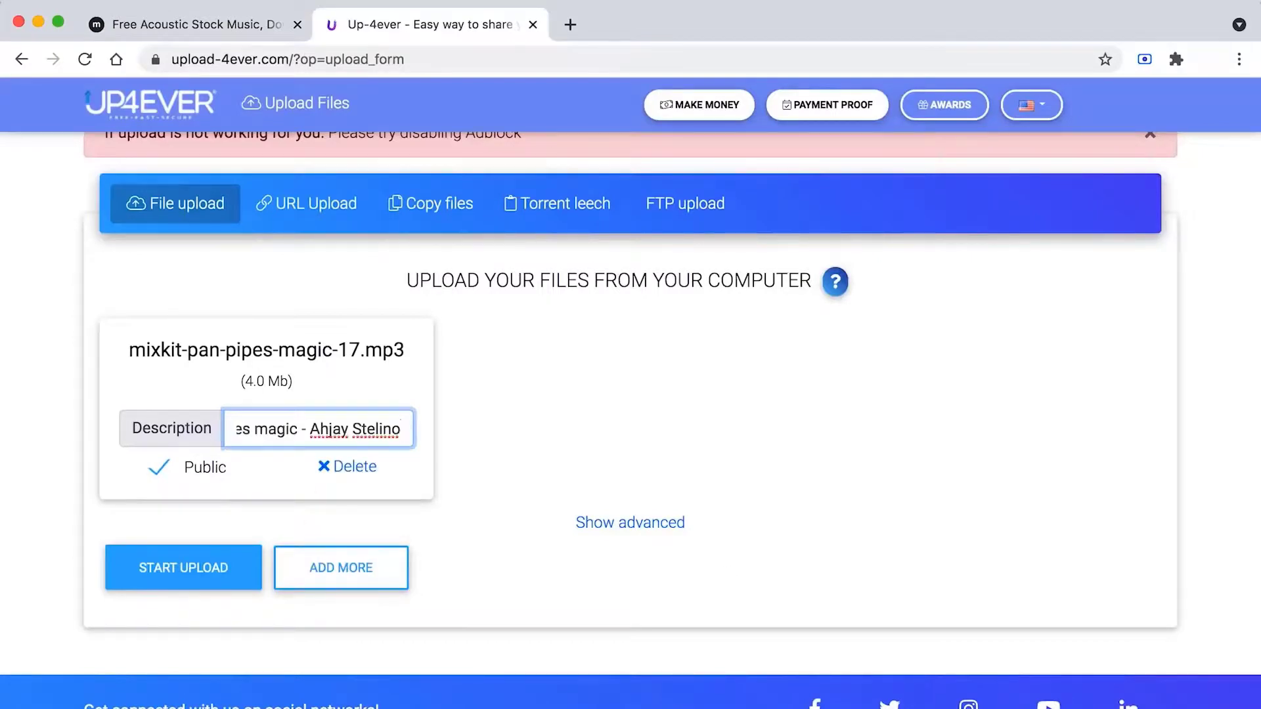
left_click(197, 572)
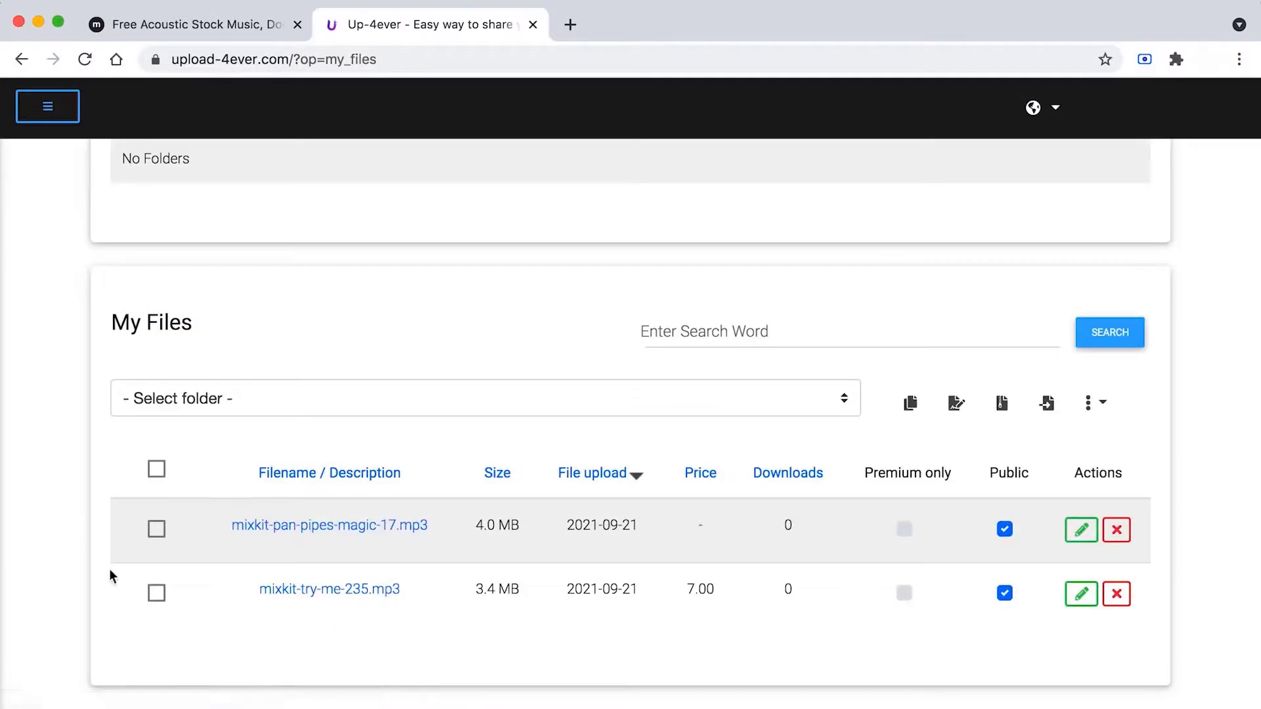
- Edit mixkit-pan-pipes-magic-17.mp3 in My Files, set its price to 7.00 USD and submit the change
left_click(156, 595)
left_click(156, 529)
left_click(156, 593)
left_click(1087, 532)
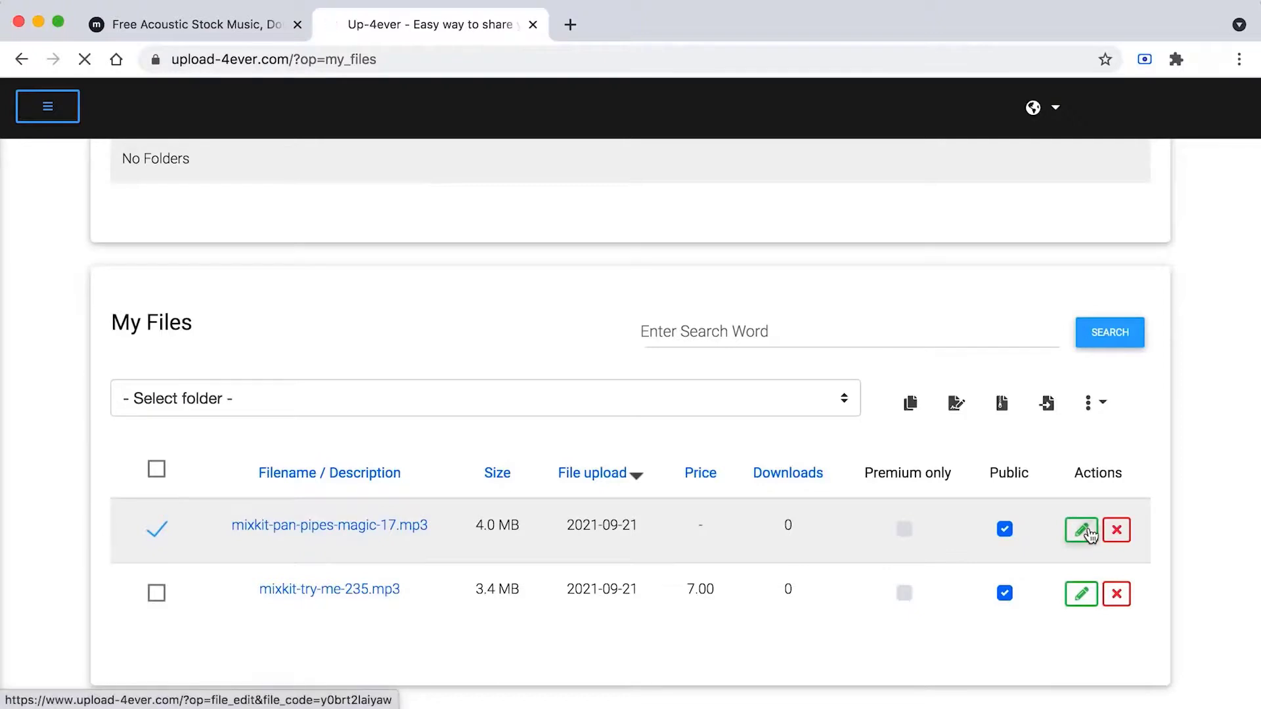
scroll(657, 525, "down", 5)
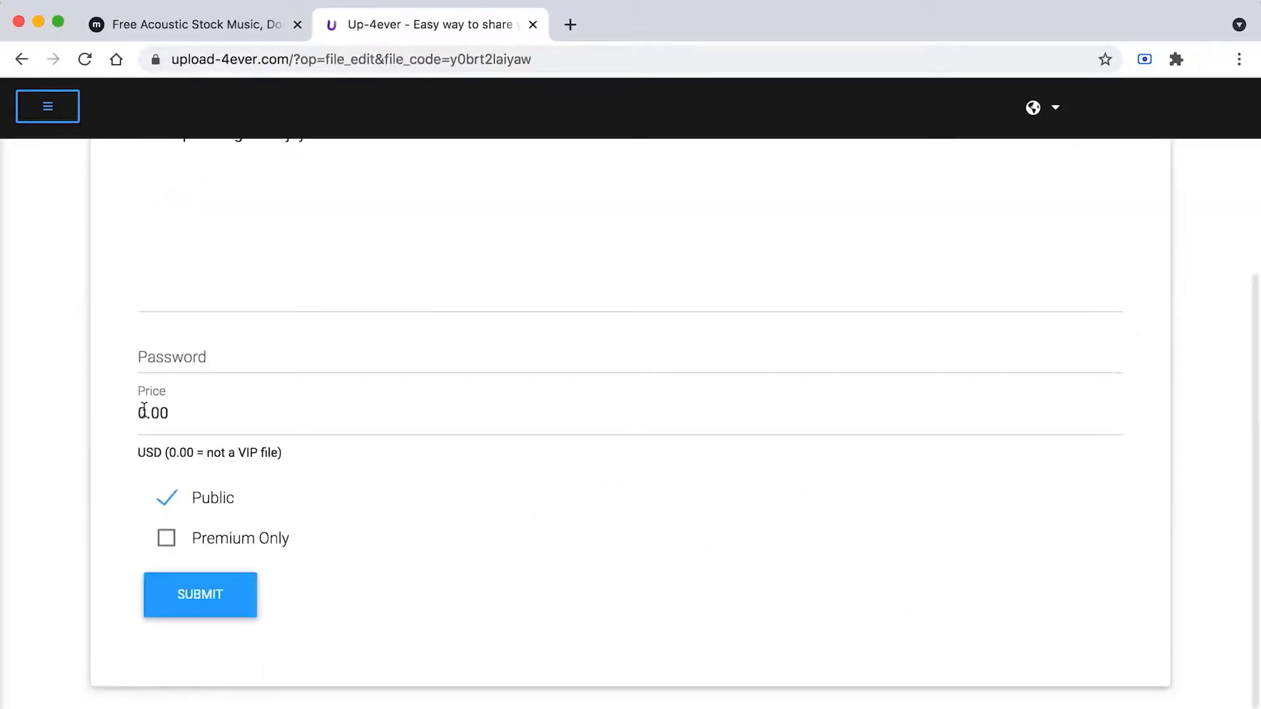
left_click_drag(144, 409, 96, 419)
type("7")
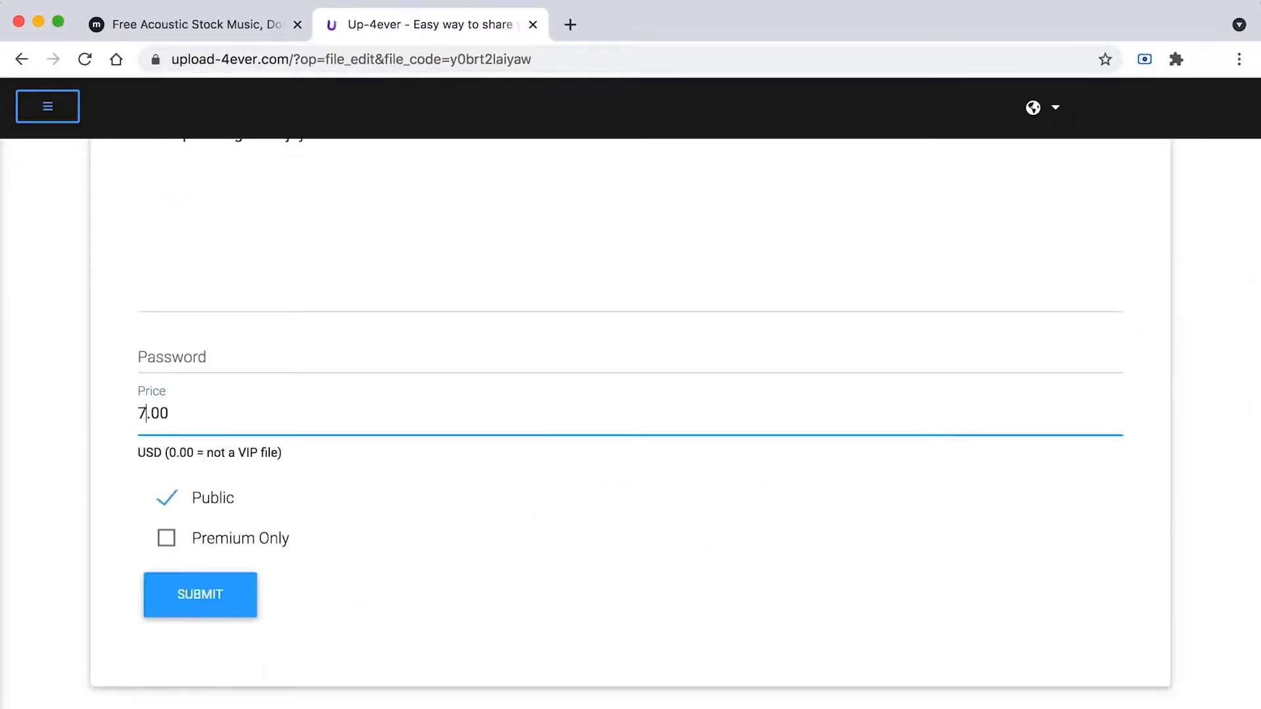
left_click(201, 597)
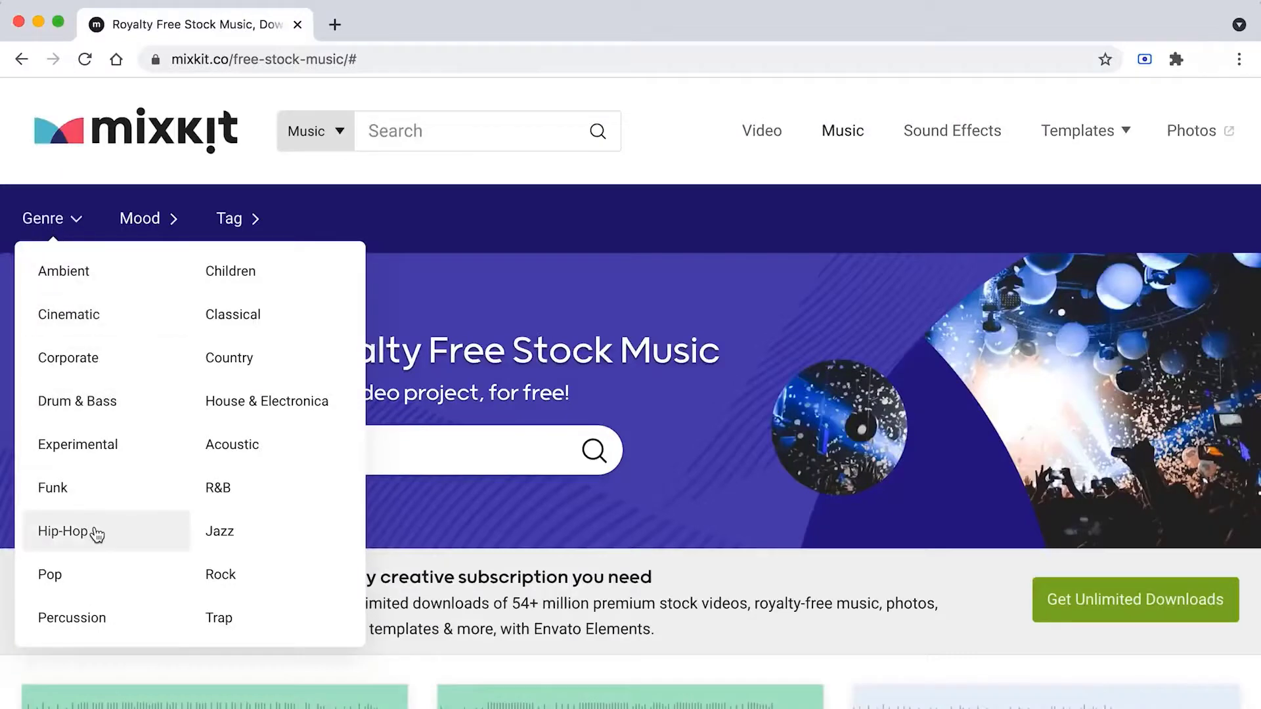
- Open the Hip-Hop genre of Mixkit's free stock music and browse its downloadable tracks
left_click(96, 534)
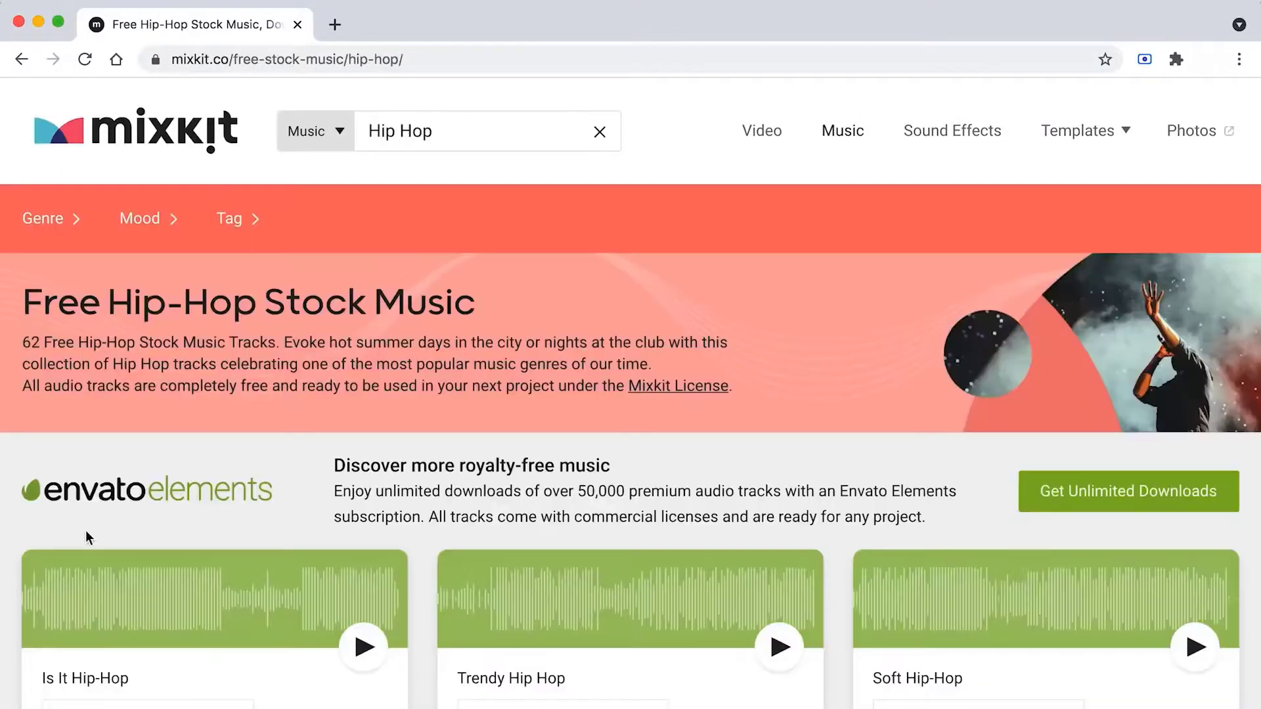
scroll(267, 387, "down", 2)
scroll(365, 384, "down", 10)
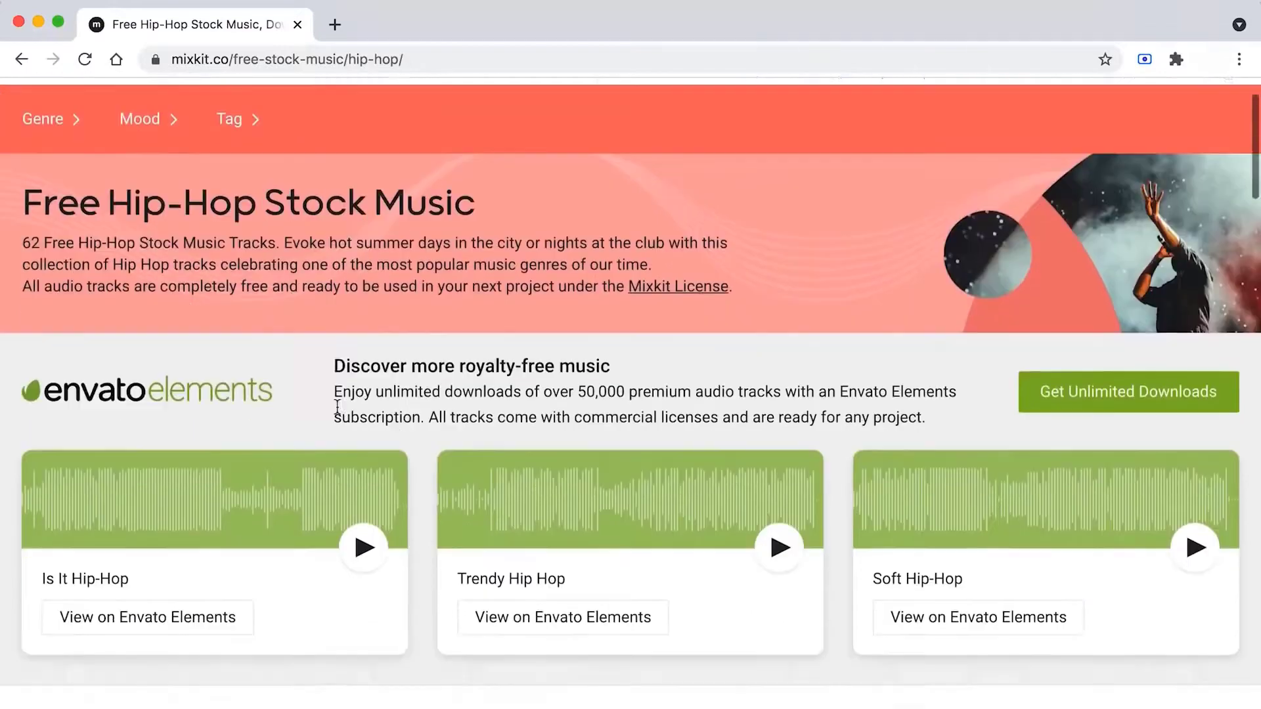
scroll(535, 430, "down", 4)
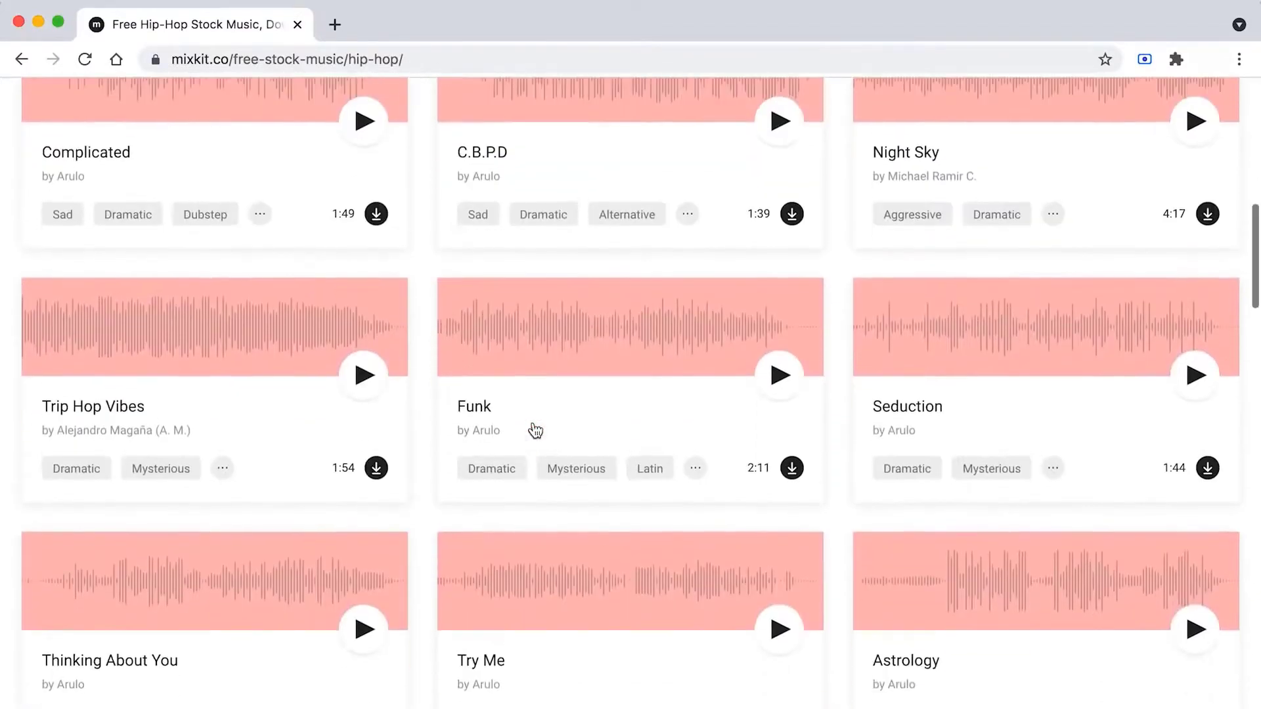